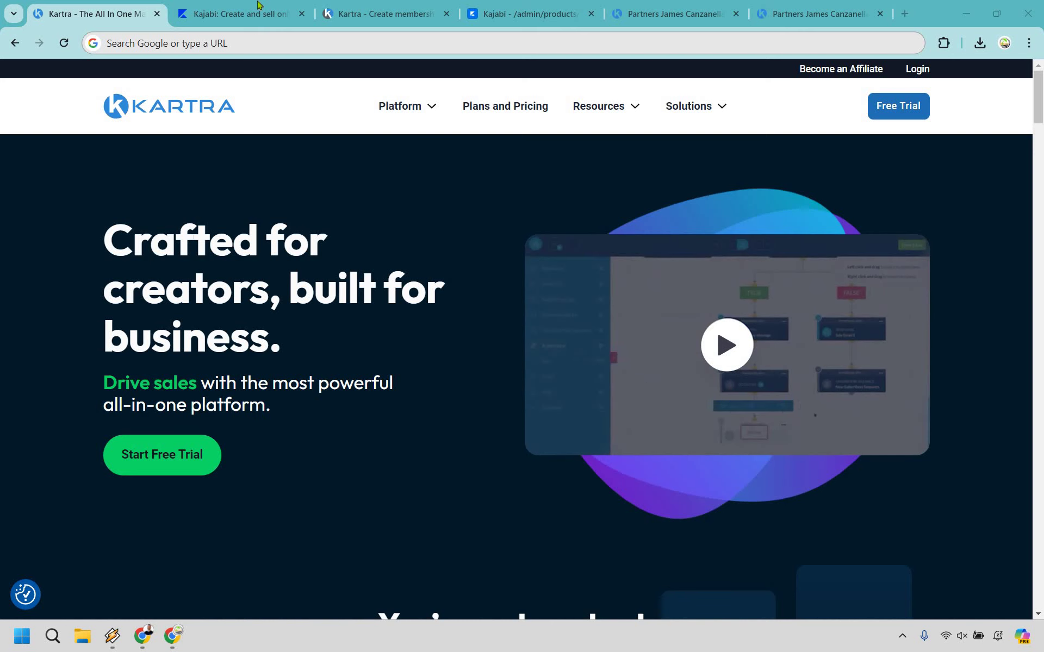
- Switch to the Kajabi homepage tab showing the 'Go from creator to business' hero
left_click(259, 7)
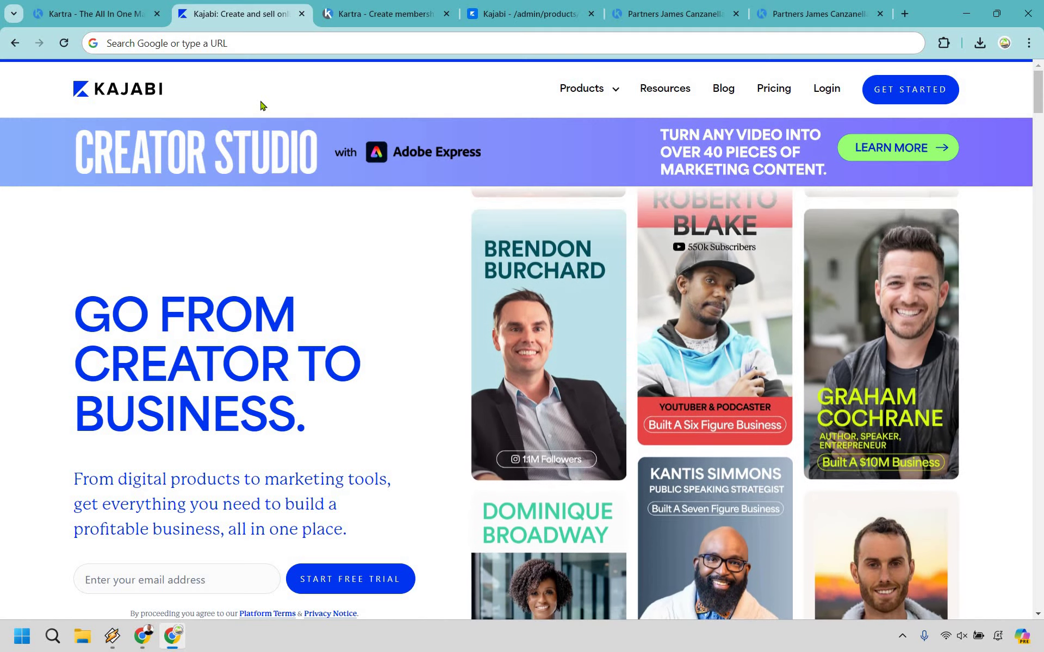
- Switch to the Kartra tab with the AffilioBlueprint membership builder
left_click(348, 12)
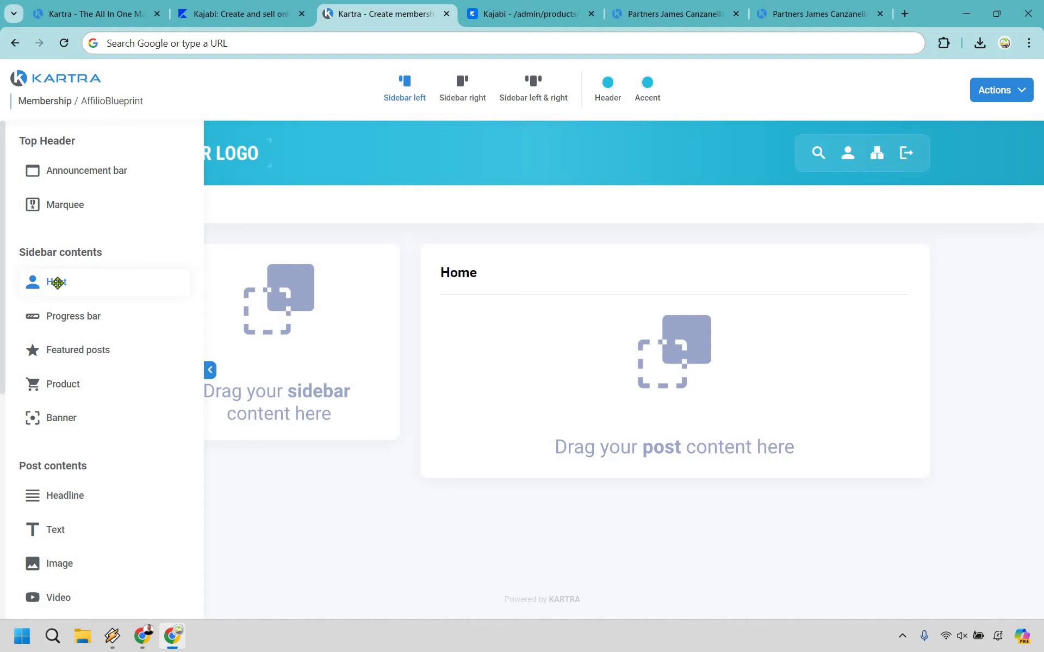
- Add a Host block to the sidebar, toggle its social icons on then off, and save it
left_click_drag(54, 282, 280, 258)
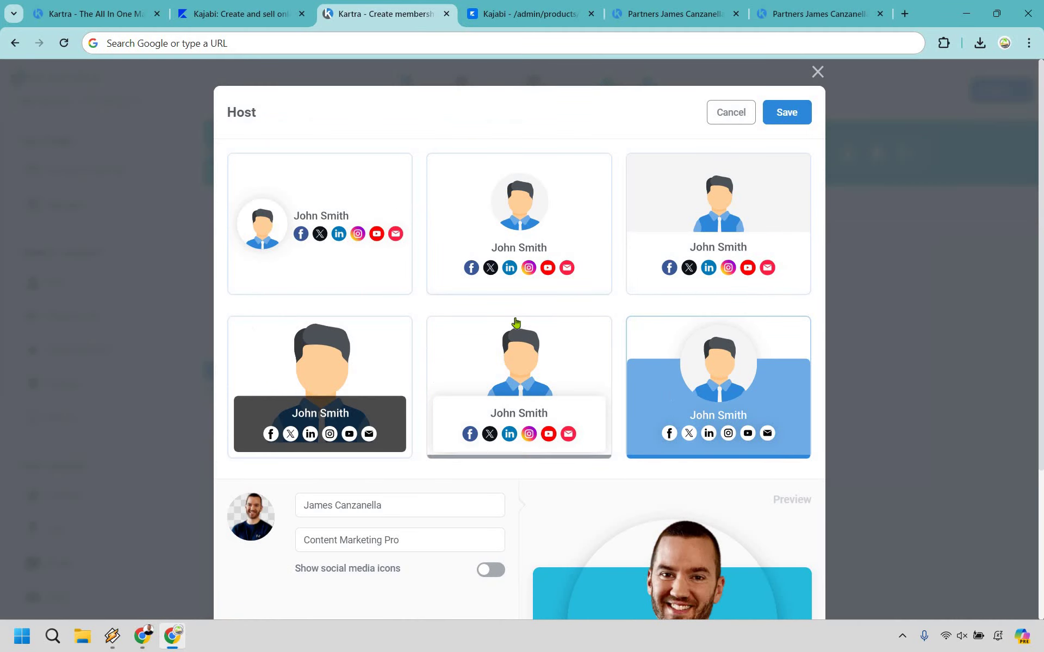
scroll(418, 375, "down", 3)
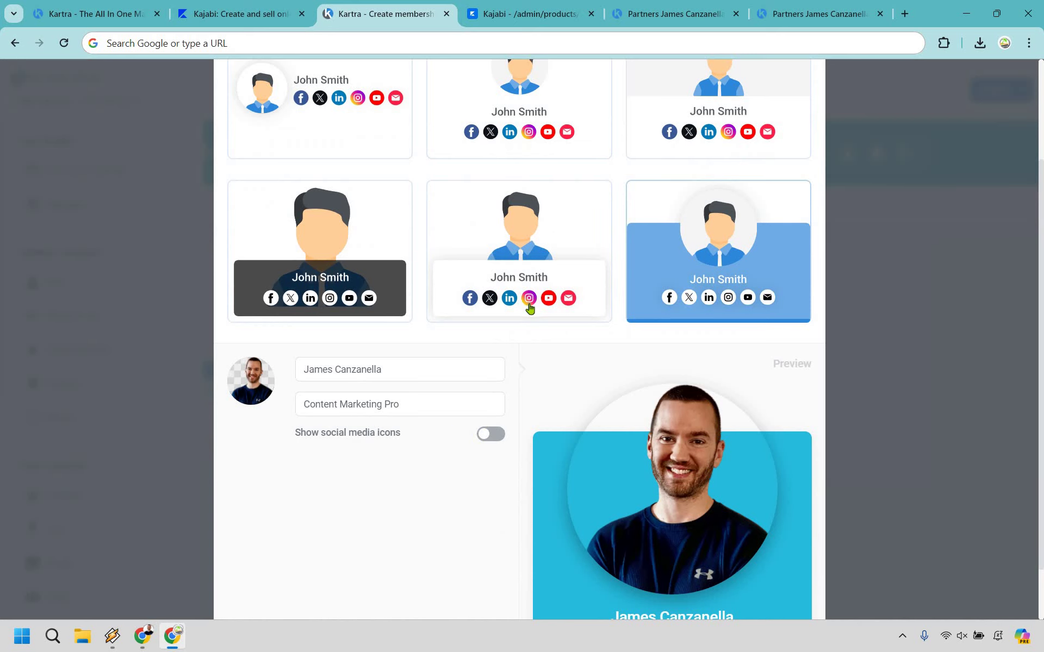
left_click(491, 434)
scroll(491, 381, "down", 1)
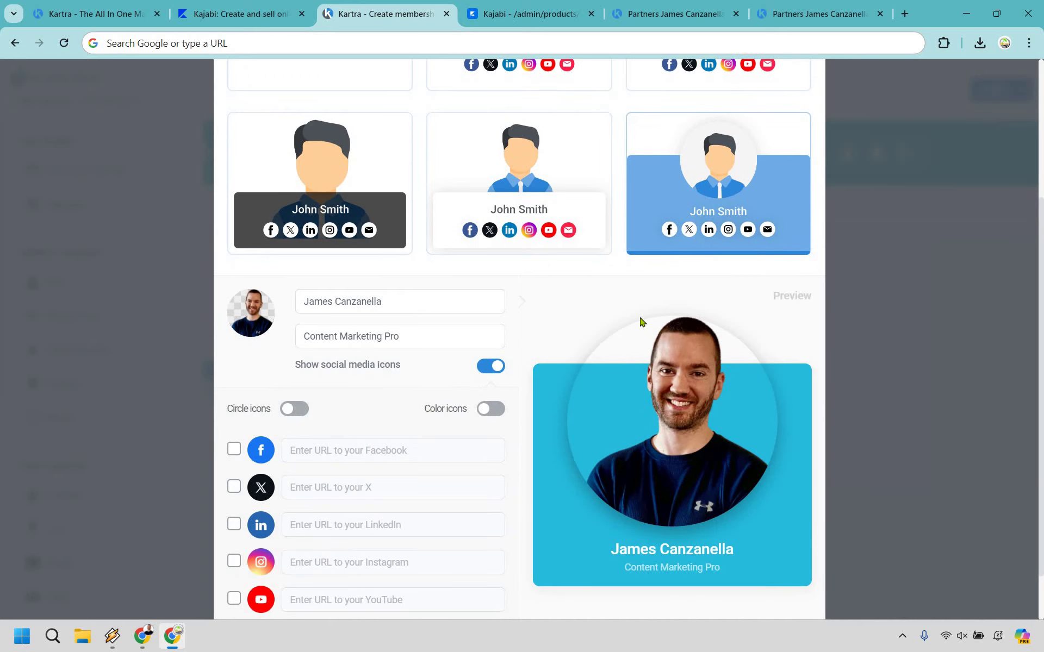
left_click(732, 225)
scroll(785, 122, "up", 3)
left_click(786, 112)
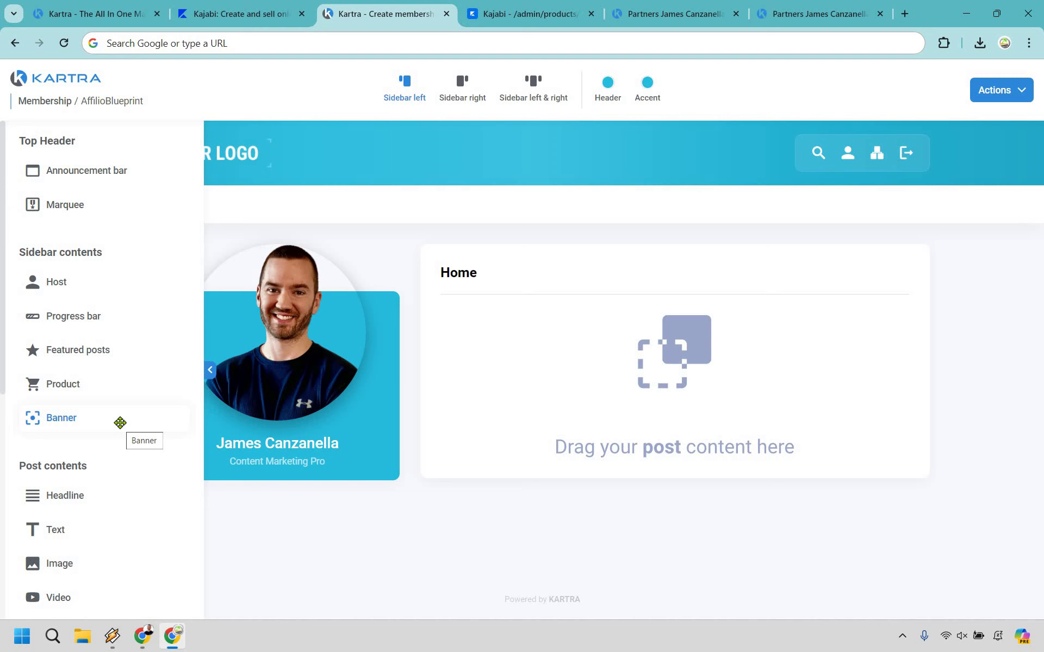
scroll(106, 255, "down", 3)
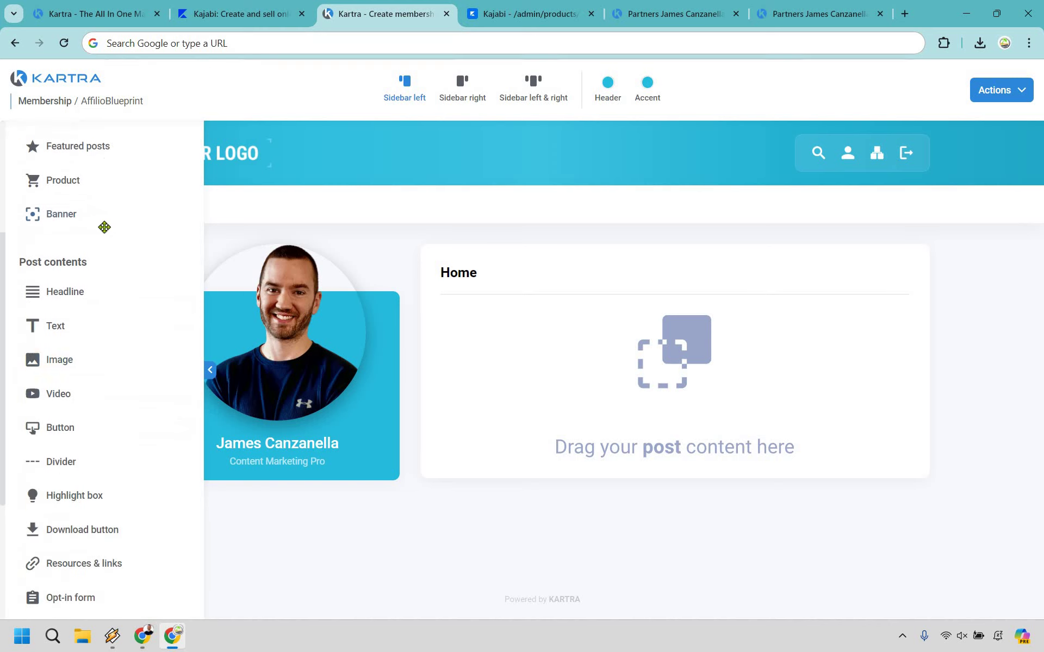
scroll(104, 227, "down", 1)
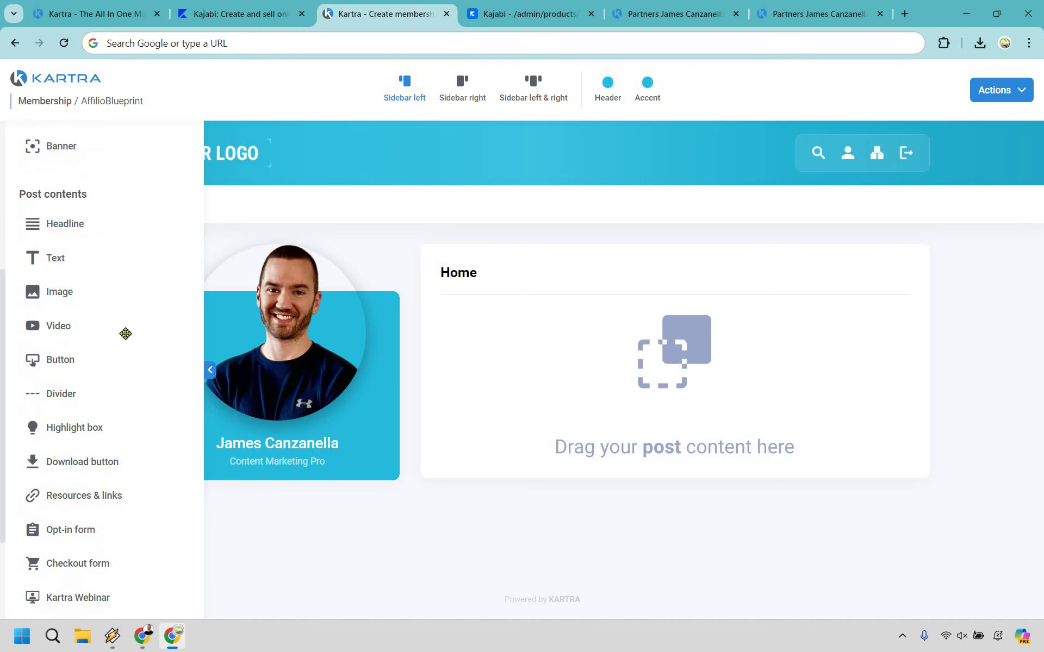
scroll(134, 313, "down", 1)
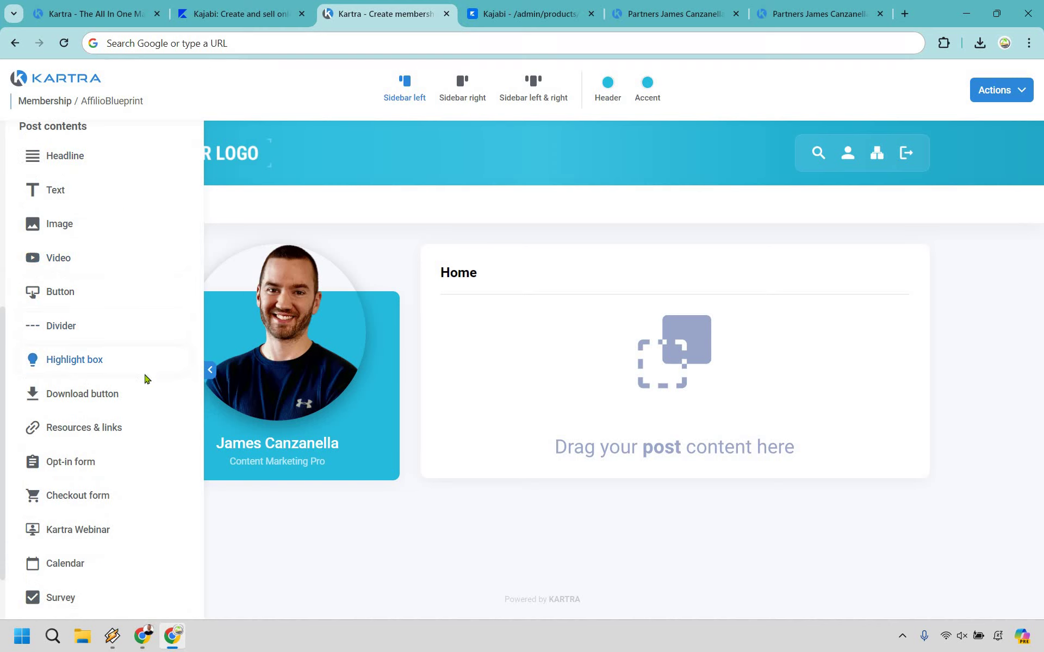
scroll(144, 342, "down", 1)
scroll(144, 408, "down", 1)
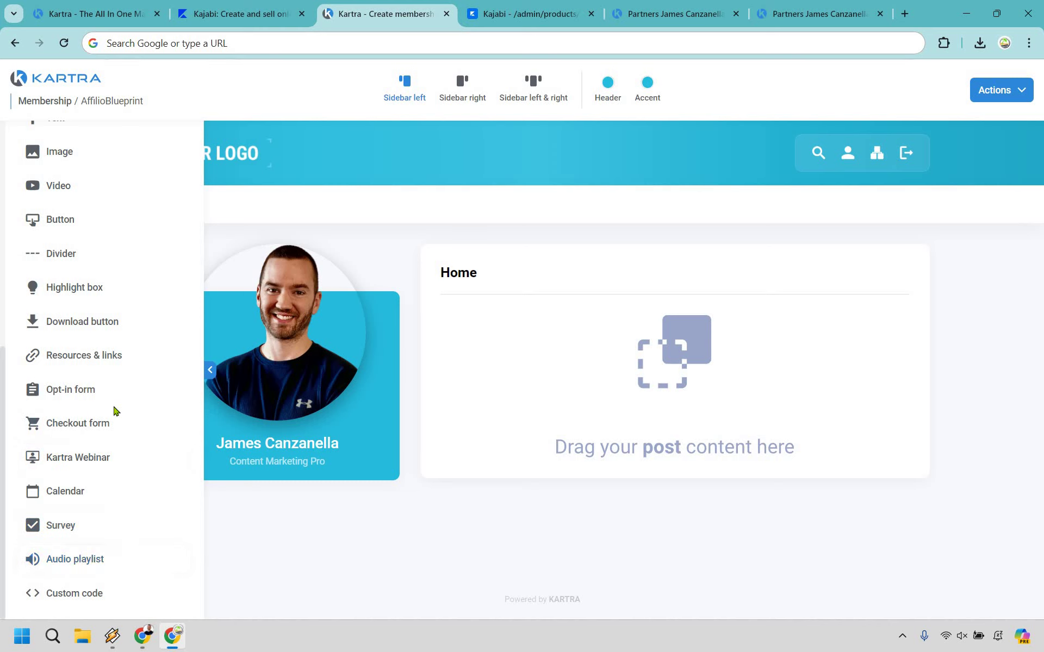
scroll(113, 413, "up", 4)
- Add a headline block to the Home post and delete its Lorem ipsum placeholder text
left_click_drag(70, 288, 663, 320)
left_click(663, 321)
key("ctrl+a")
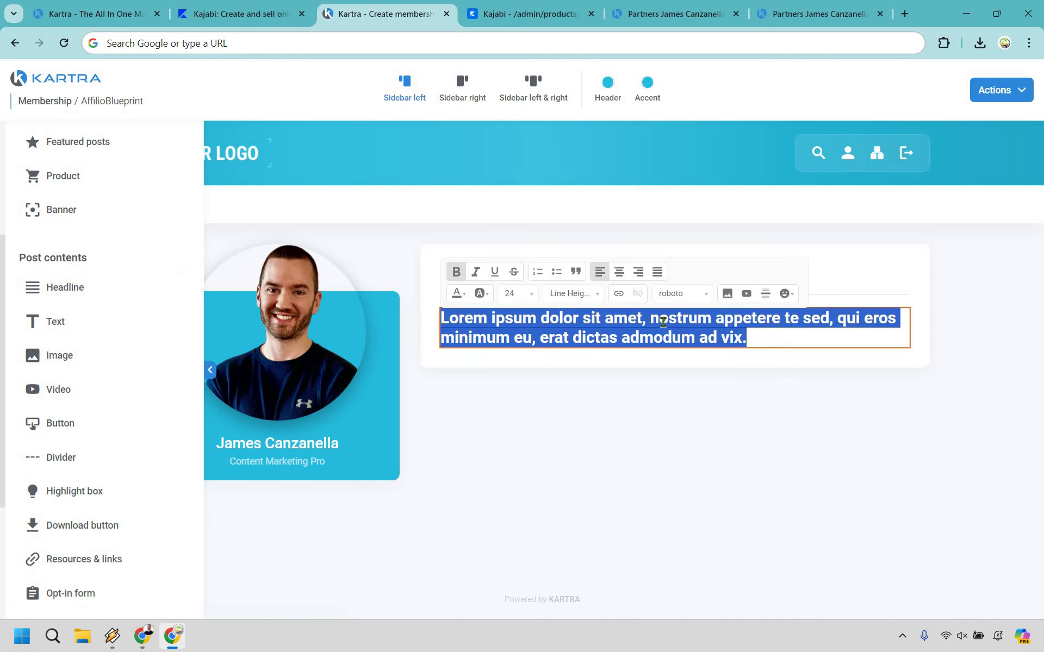
key("BackSpace")
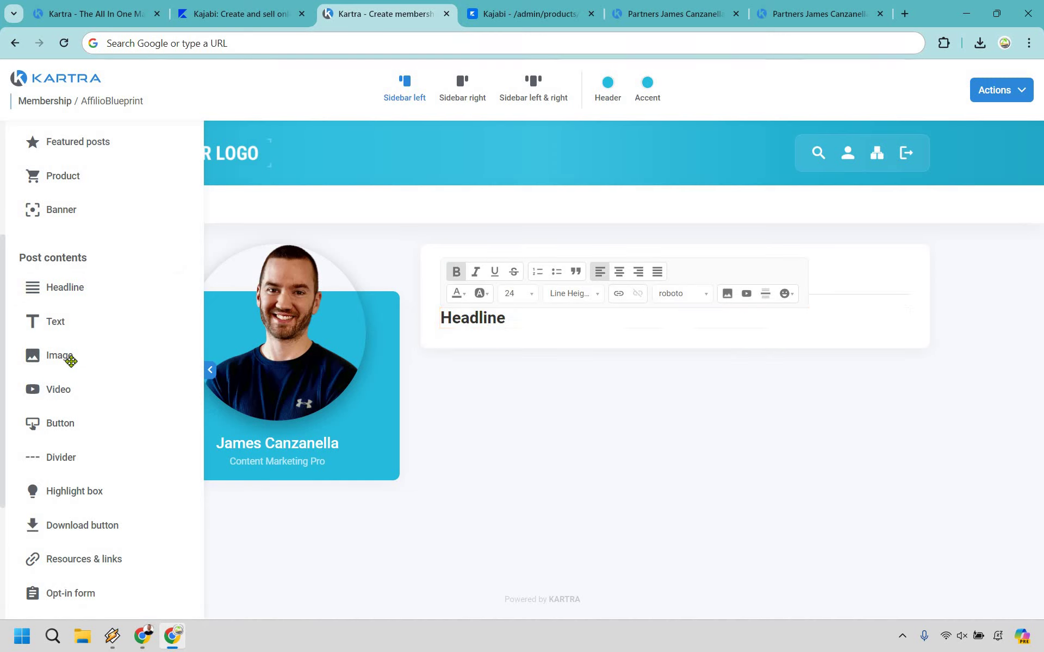
- Drop a video block into the post, then close the video source dialog without adding one
left_click_drag(71, 377, 670, 382)
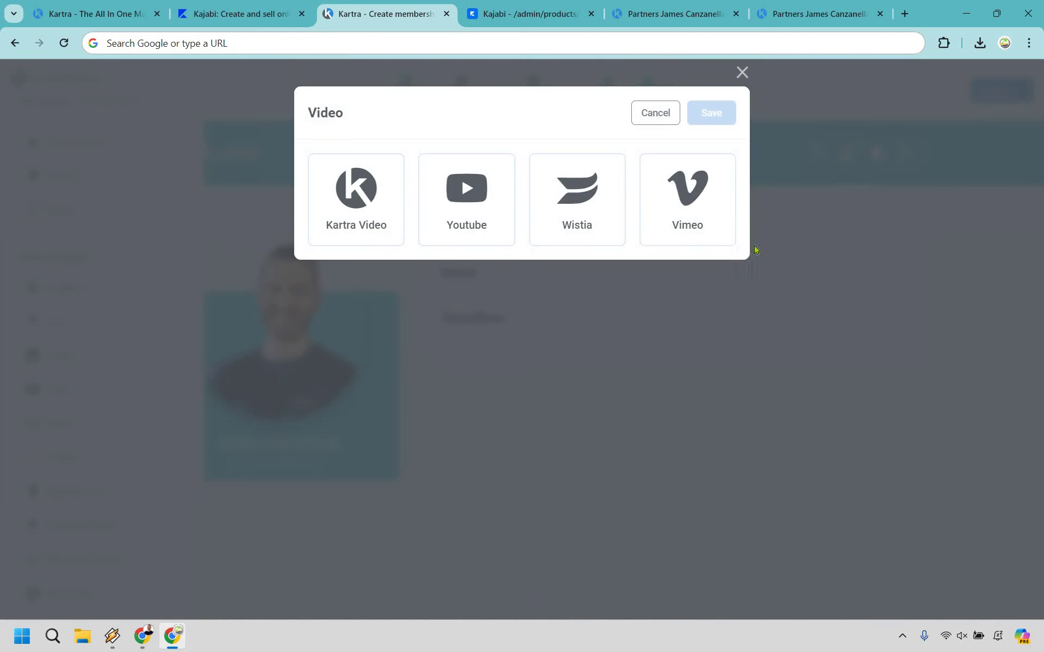
left_click(372, 203)
left_click(742, 73)
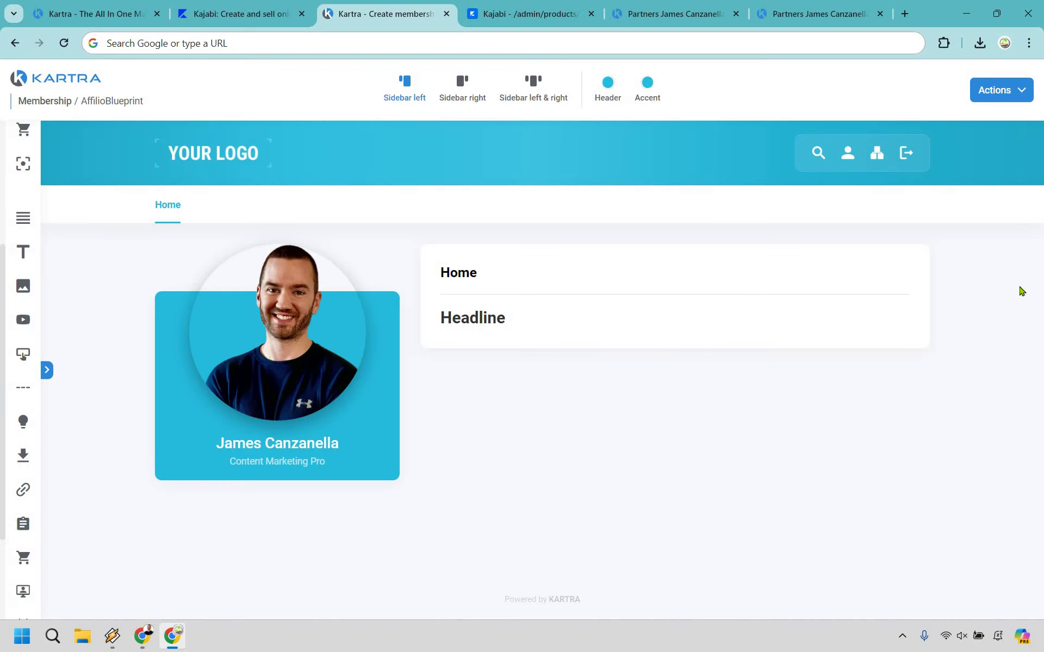
- Create an Introduction navigation category with a first subcategory named Introduction
mouse_move(552, 191)
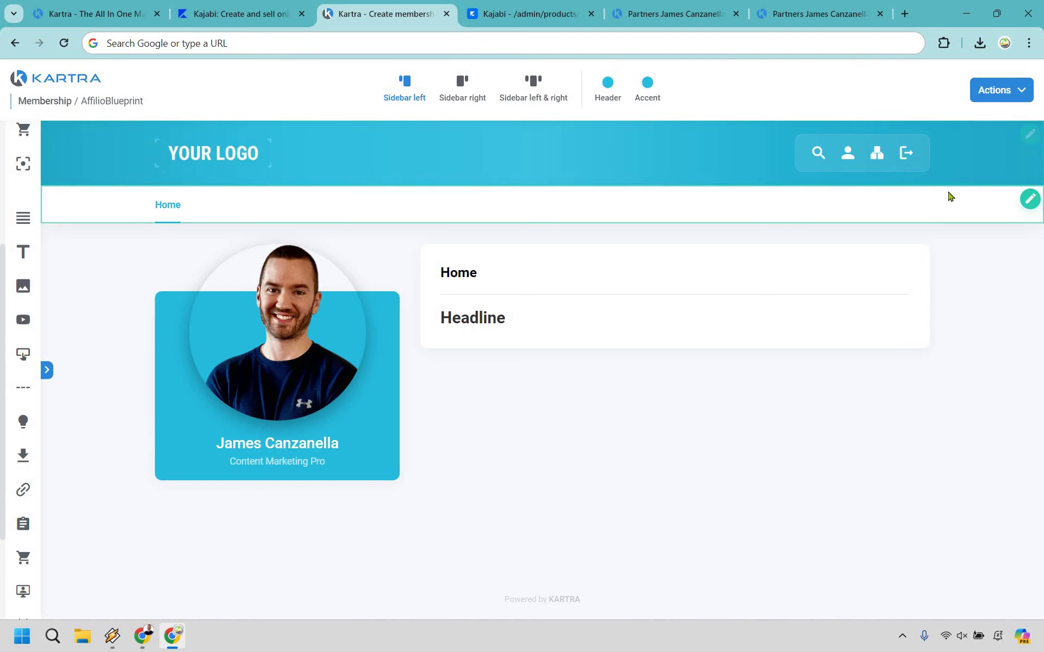
left_click(1029, 200)
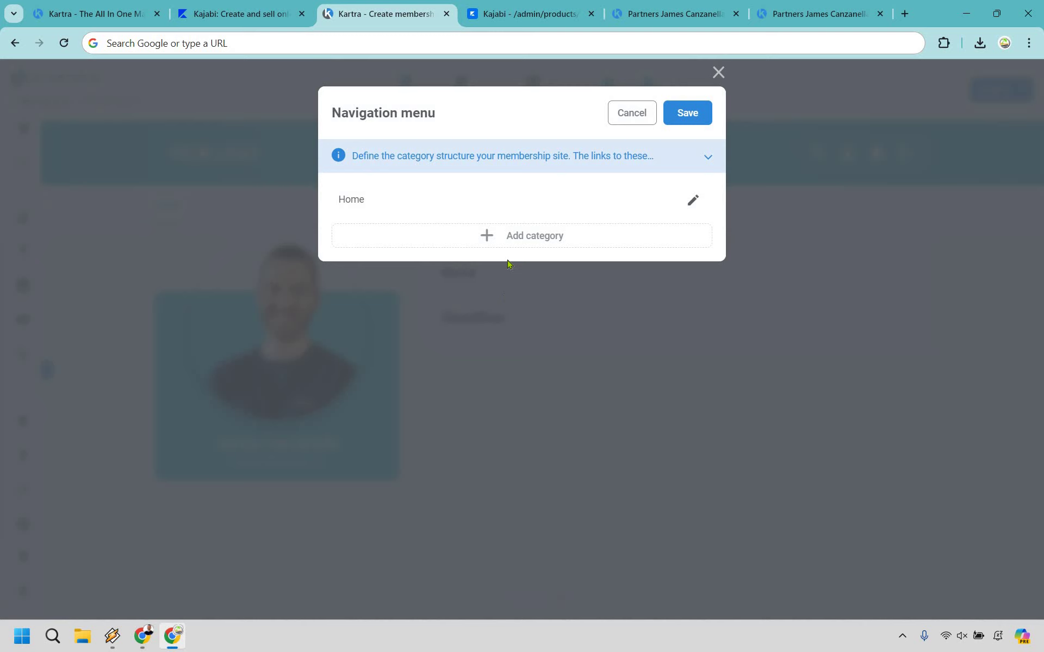
left_click(485, 235)
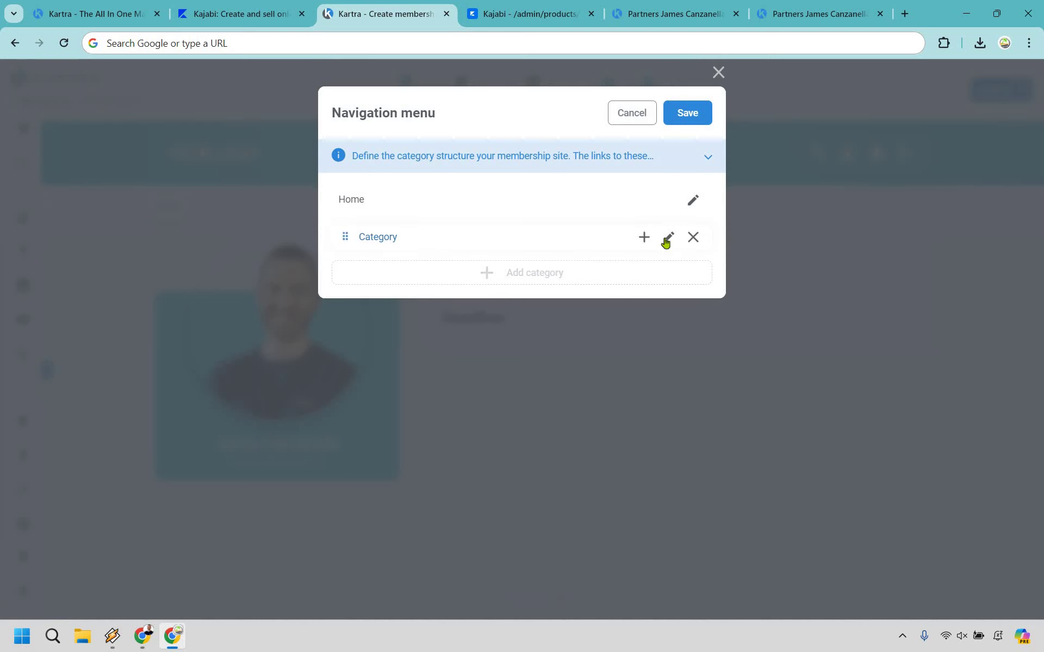
left_click(668, 238)
type("Introduction")
left_click(668, 238)
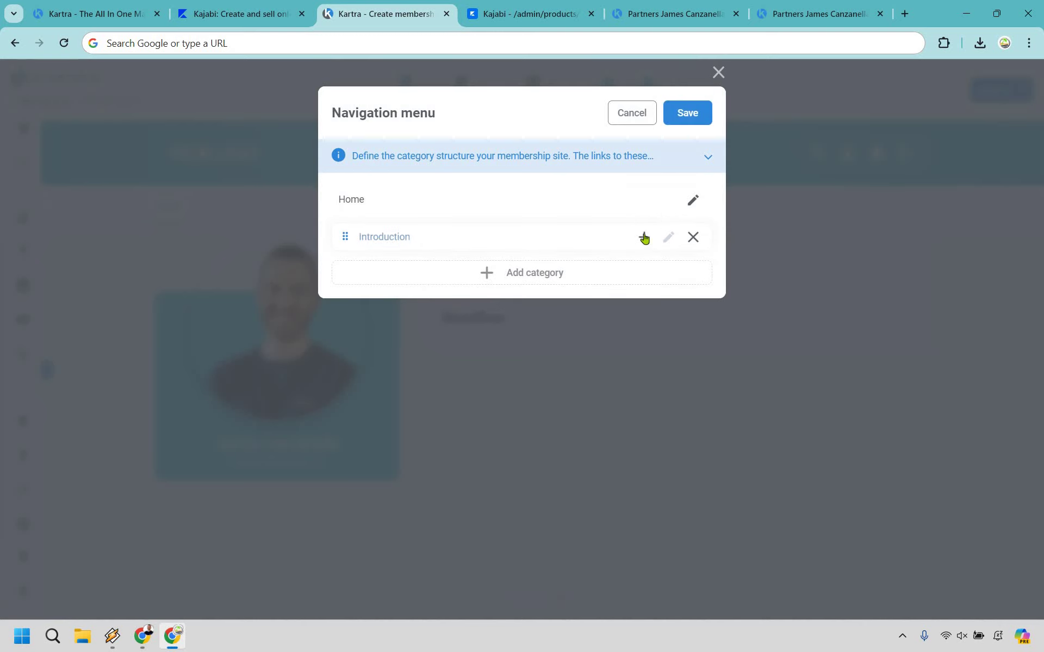
left_click(644, 236)
left_click(668, 273)
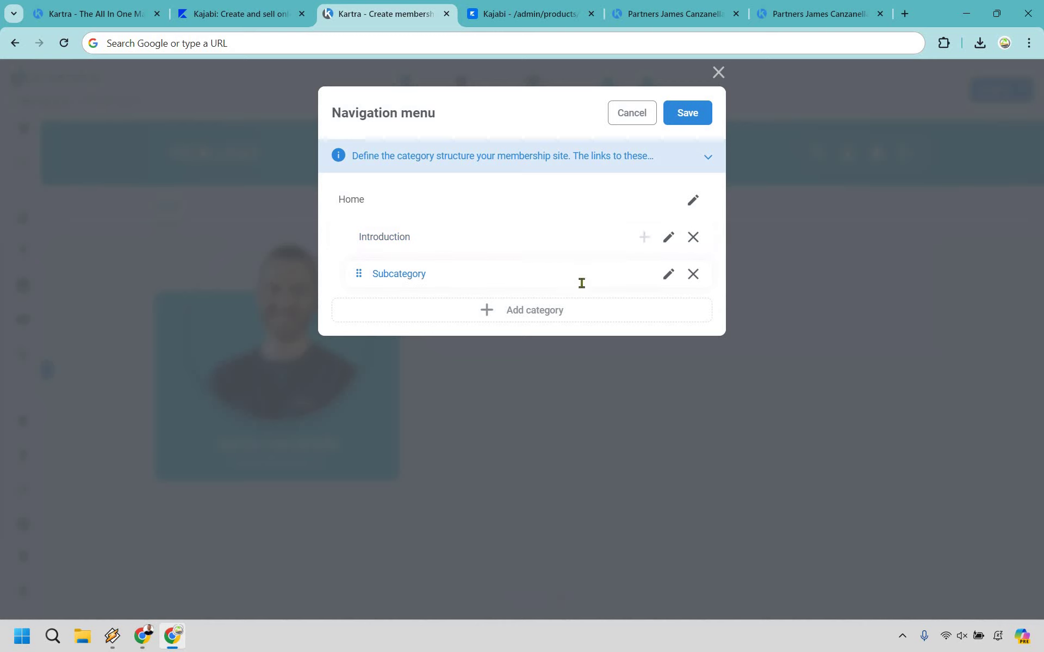
left_click(668, 273)
key("BackSpace")
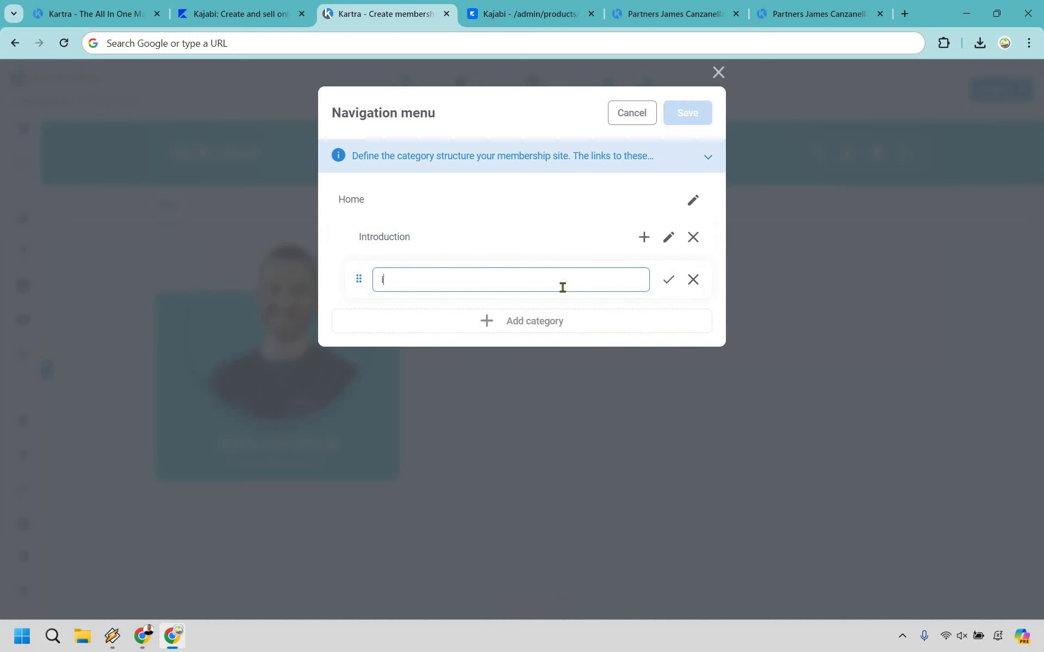
type("Introduction")
key("Return")
- Add a second subcategory named 'The Blueprint Explained' and save the navigation menu
left_click(644, 238)
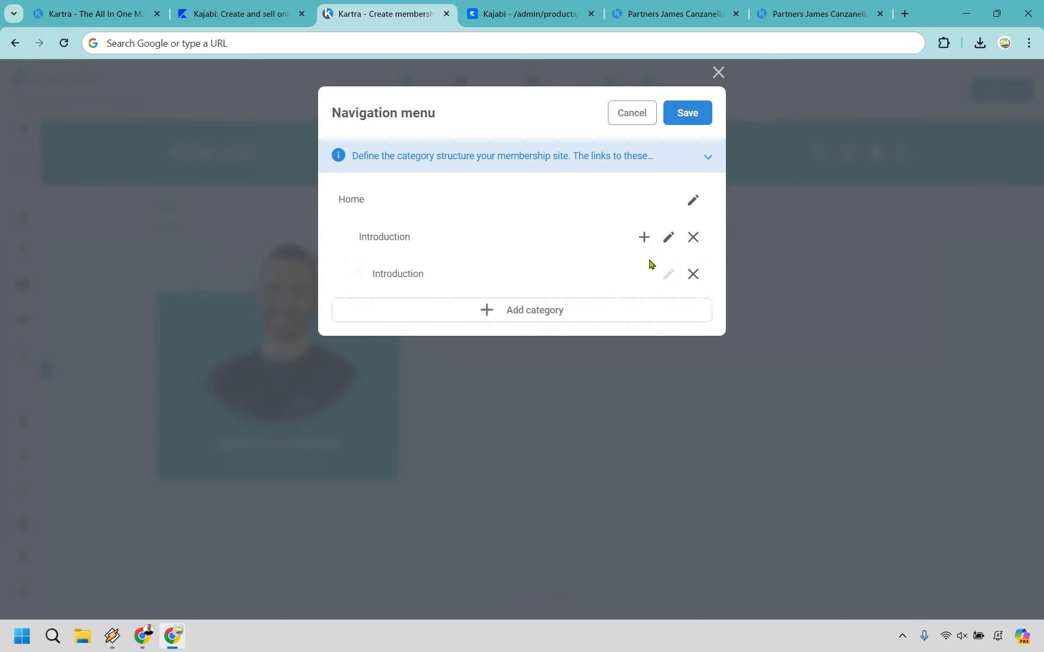
left_click(668, 310)
type("The Blueprint E")
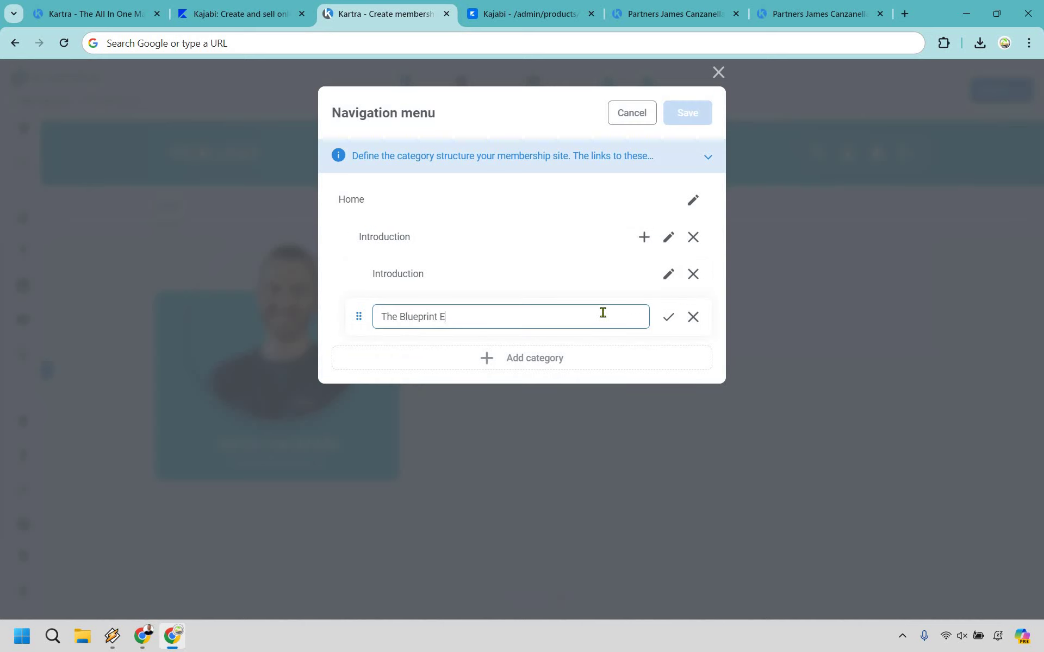
type("xplained")
key("Return")
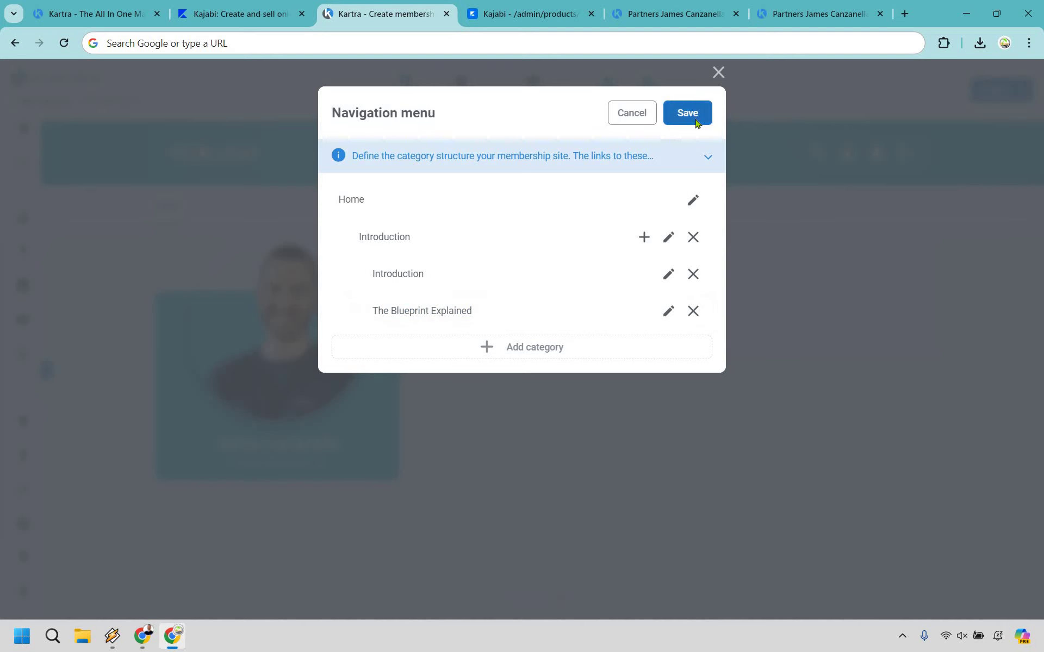
left_click(687, 113)
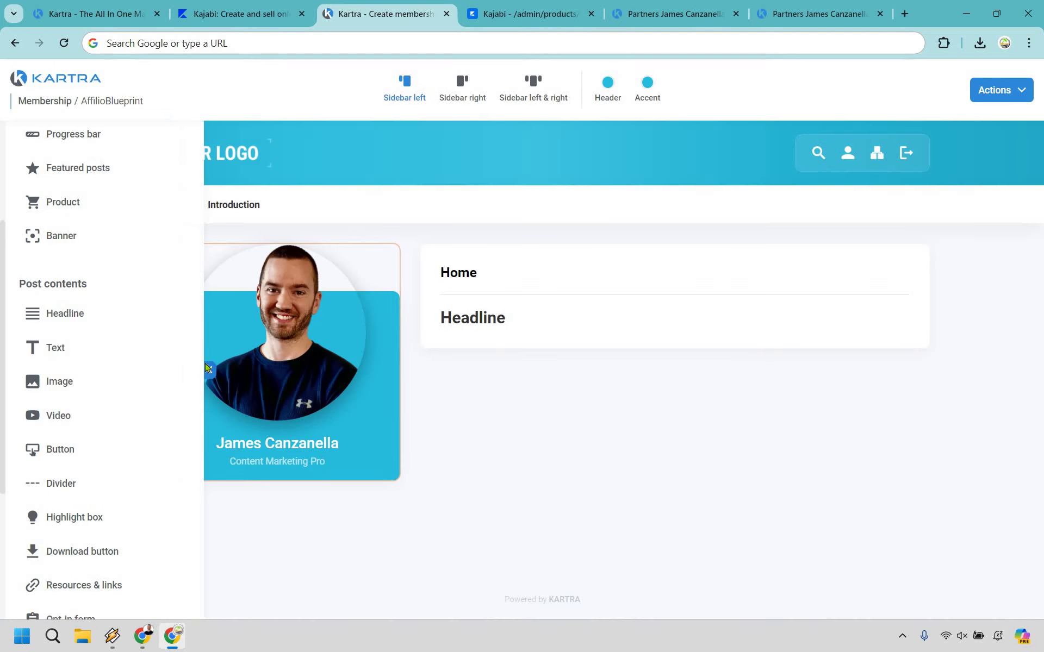
- Open the Introduction page and add and save a new post there
left_click(209, 369)
mouse_move(237, 242)
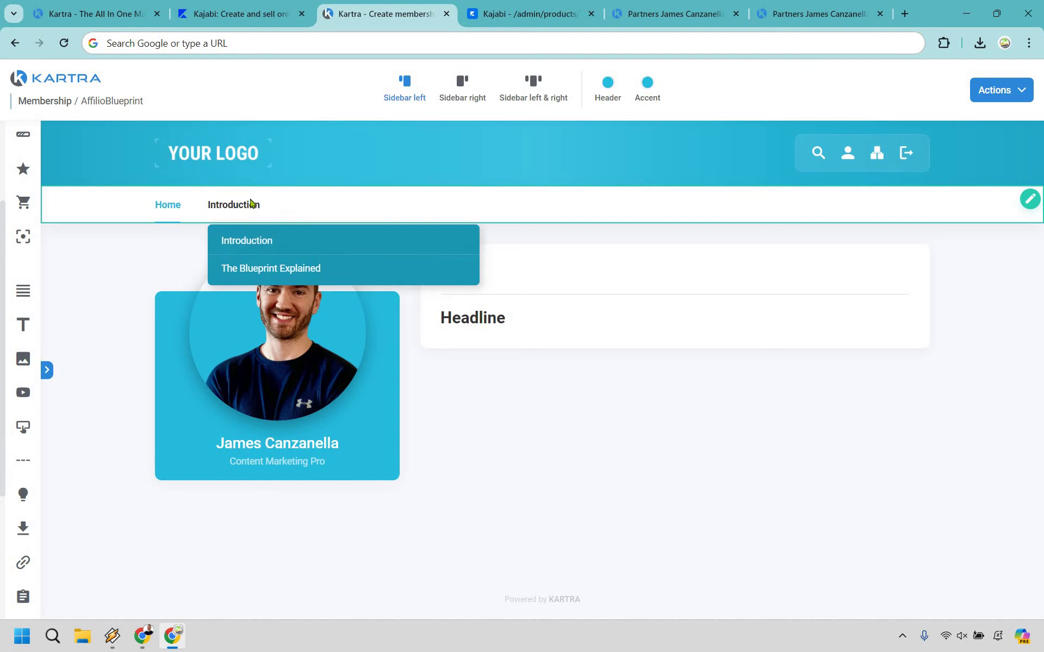
left_click(243, 248)
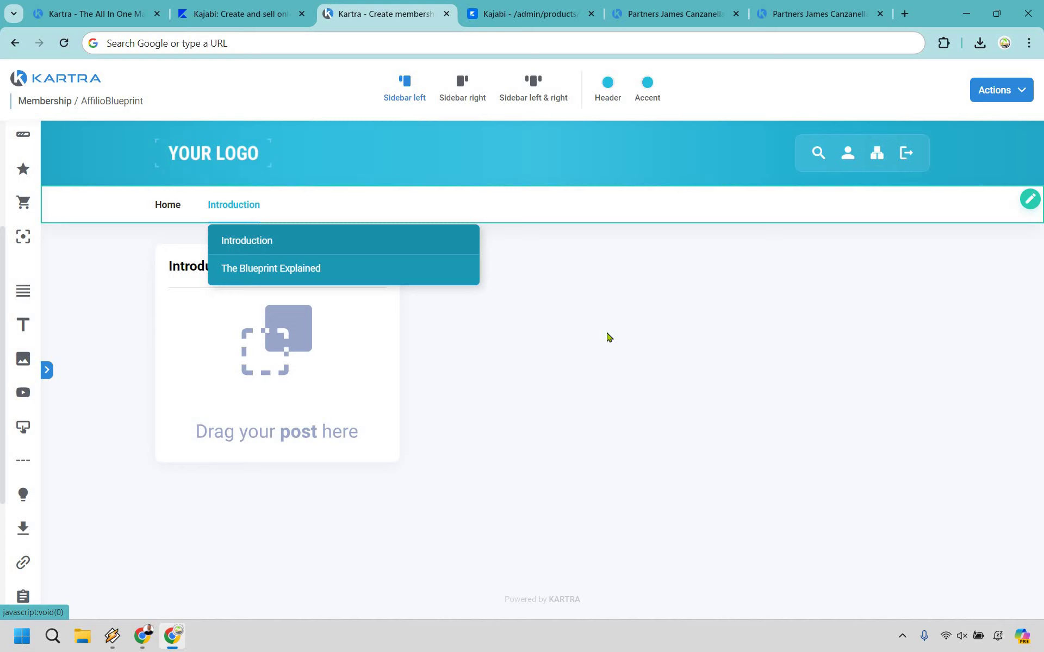
left_click(47, 370)
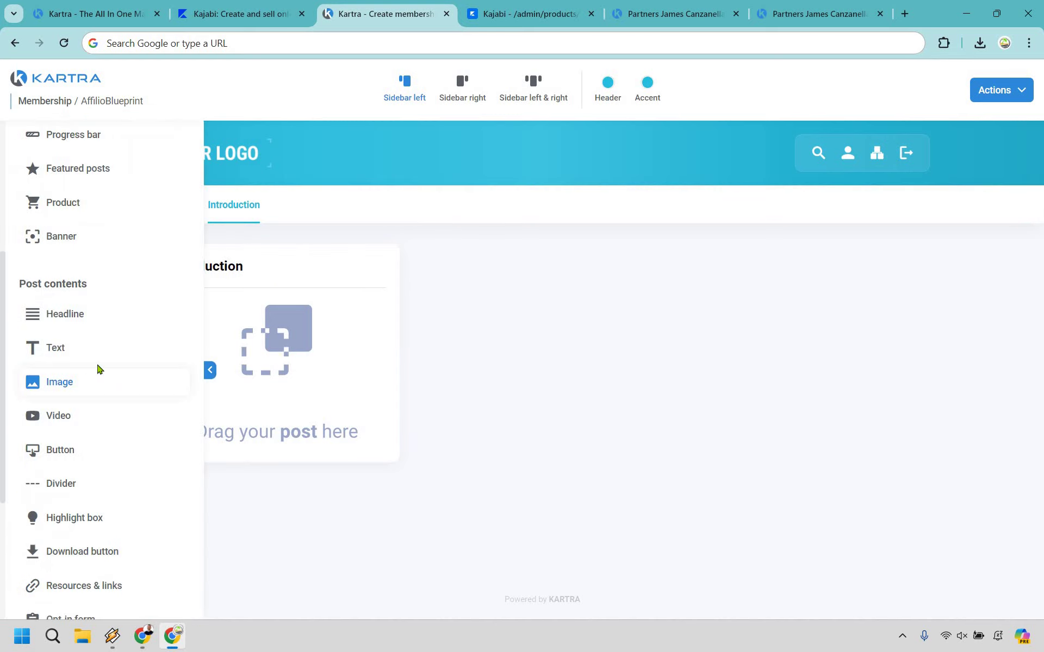
scroll(68, 284, "up", 5)
left_click_drag(67, 283, 281, 306)
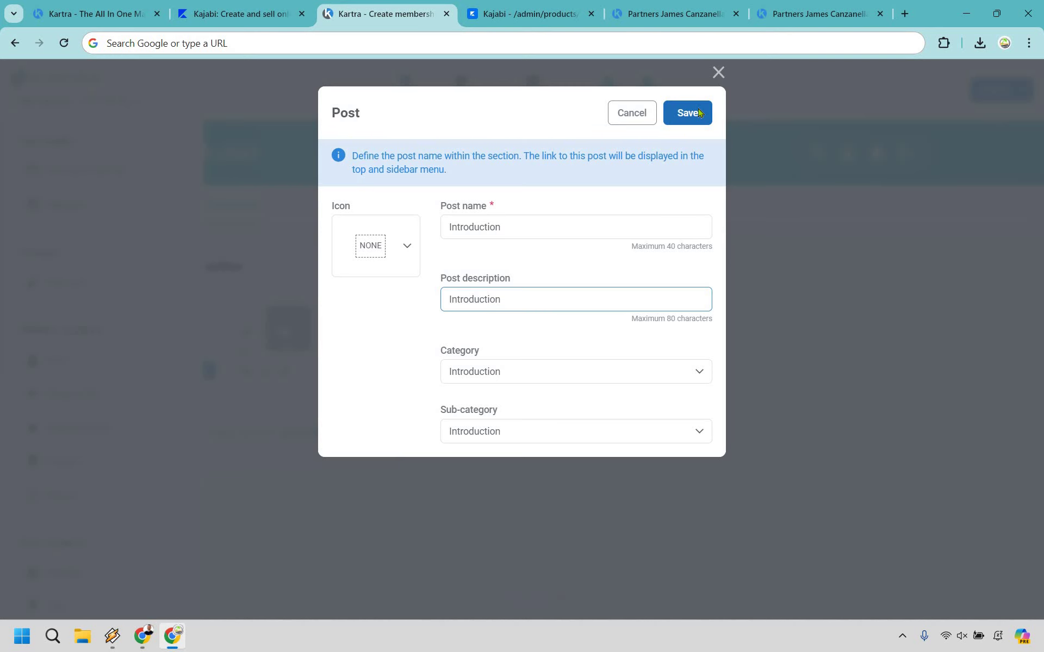
left_click(687, 112)
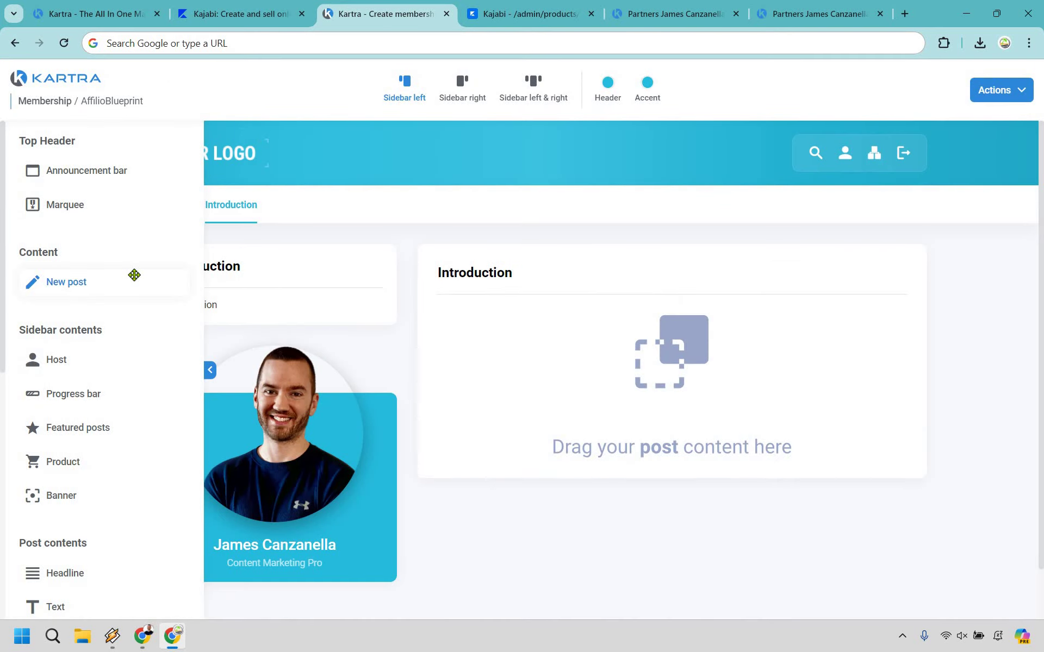
- Add a Kartra-hosted video block using Introduction.mp4 to the Introduction post
scroll(66, 472, "down", 4)
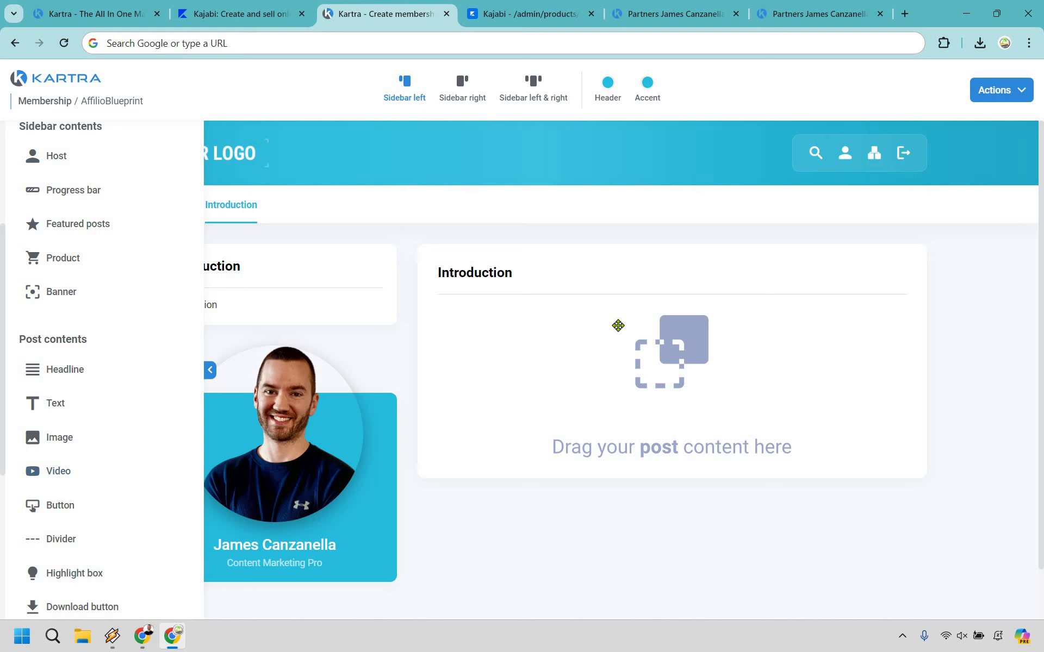
left_click_drag(618, 325, 641, 323)
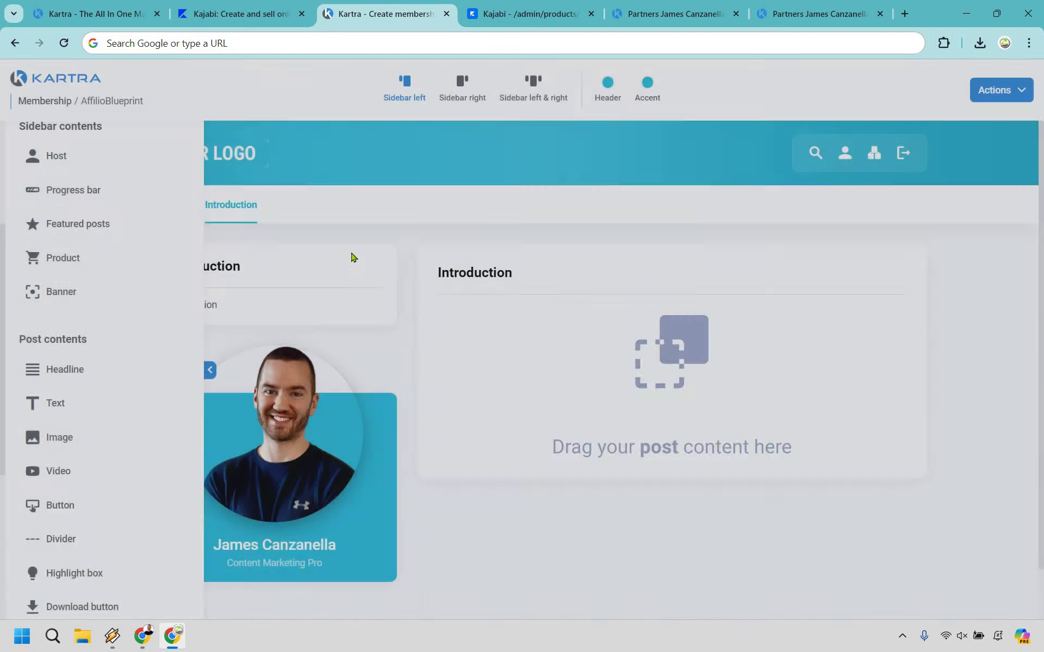
left_click(357, 220)
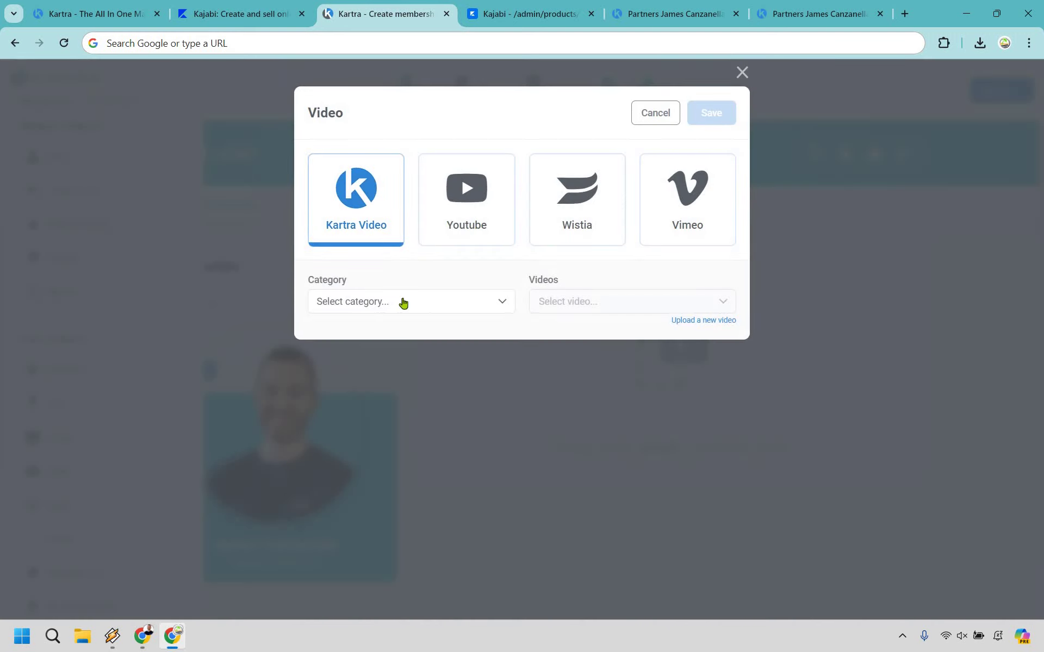
left_click(381, 302)
key("Down")
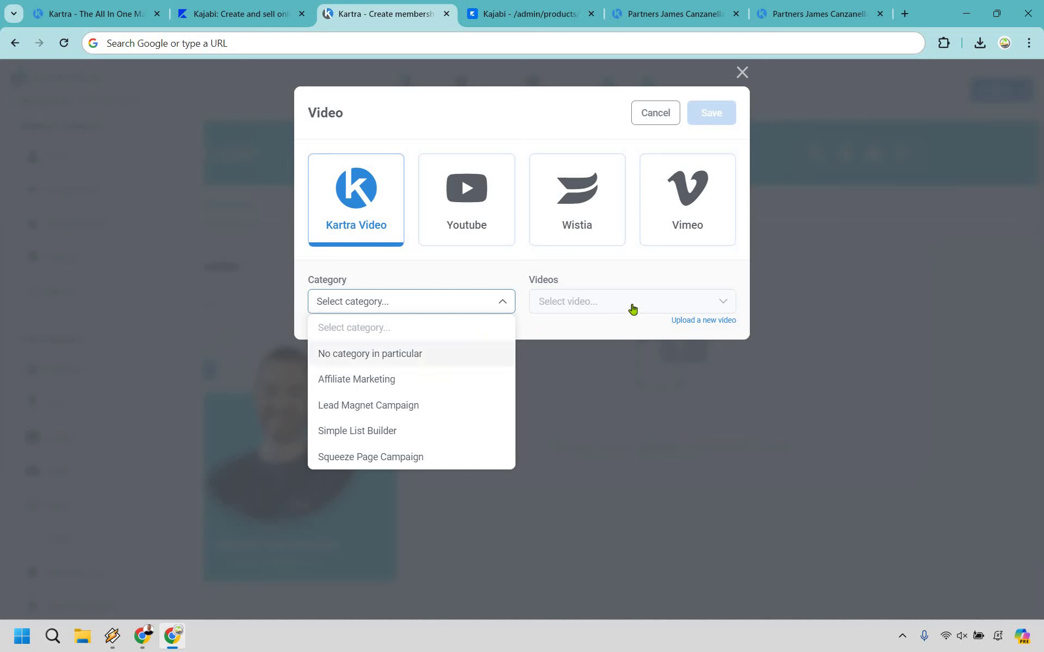
key("Return")
key("Tab")
left_click(611, 406)
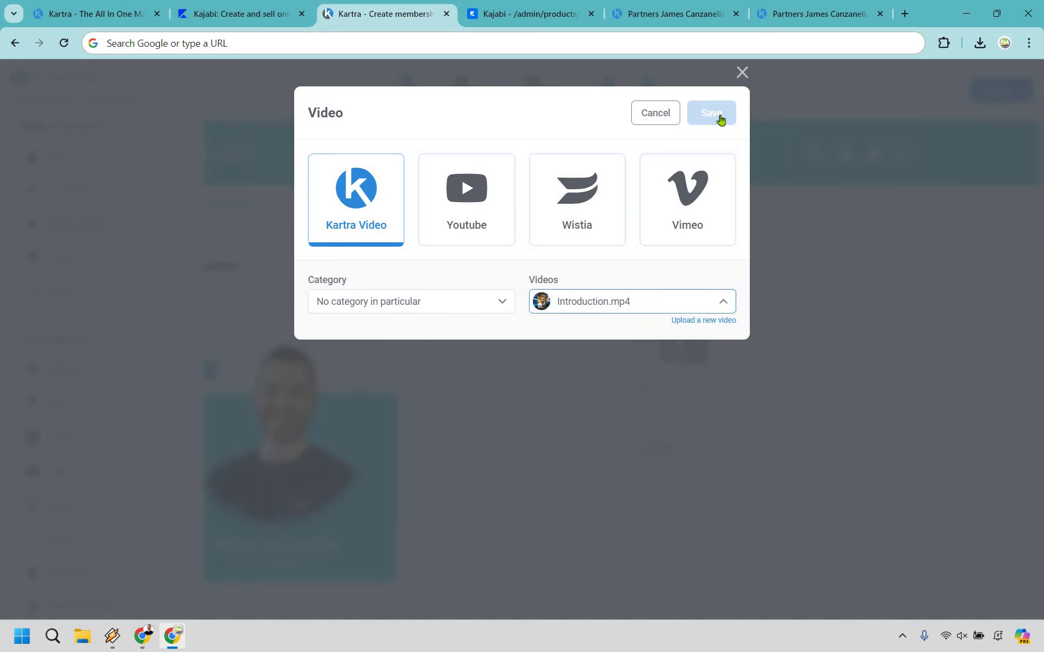
left_click(997, 305)
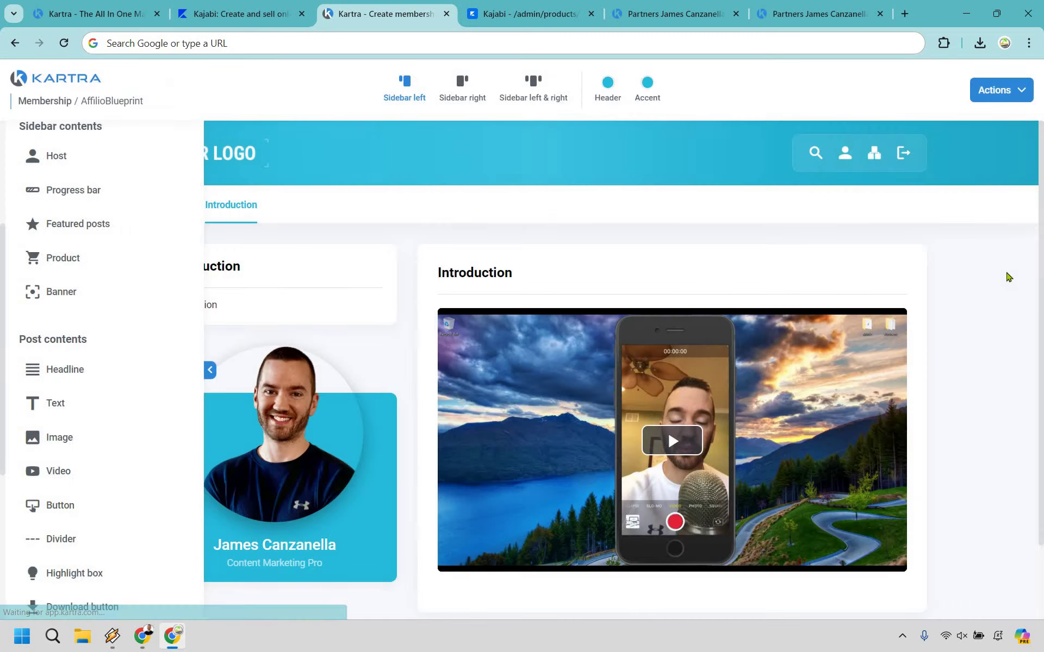
- Add a text block below the video in the Introduction post
scroll(1008, 277, "down", 1)
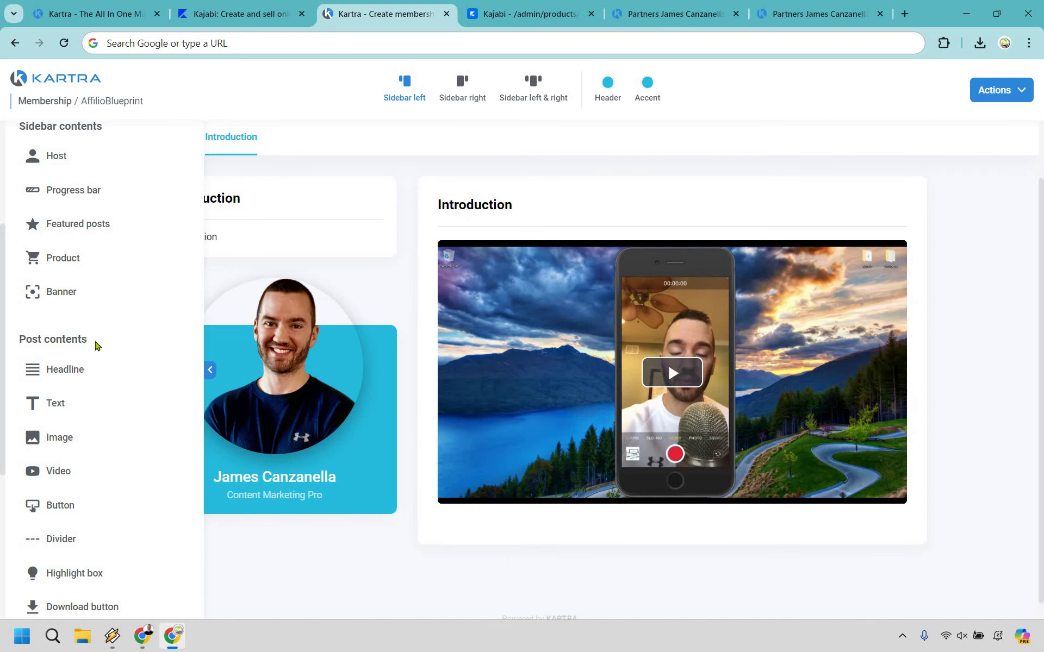
scroll(68, 370, "down", 2)
left_click_drag(64, 296, 699, 571)
left_click_drag(55, 266, 1018, 333)
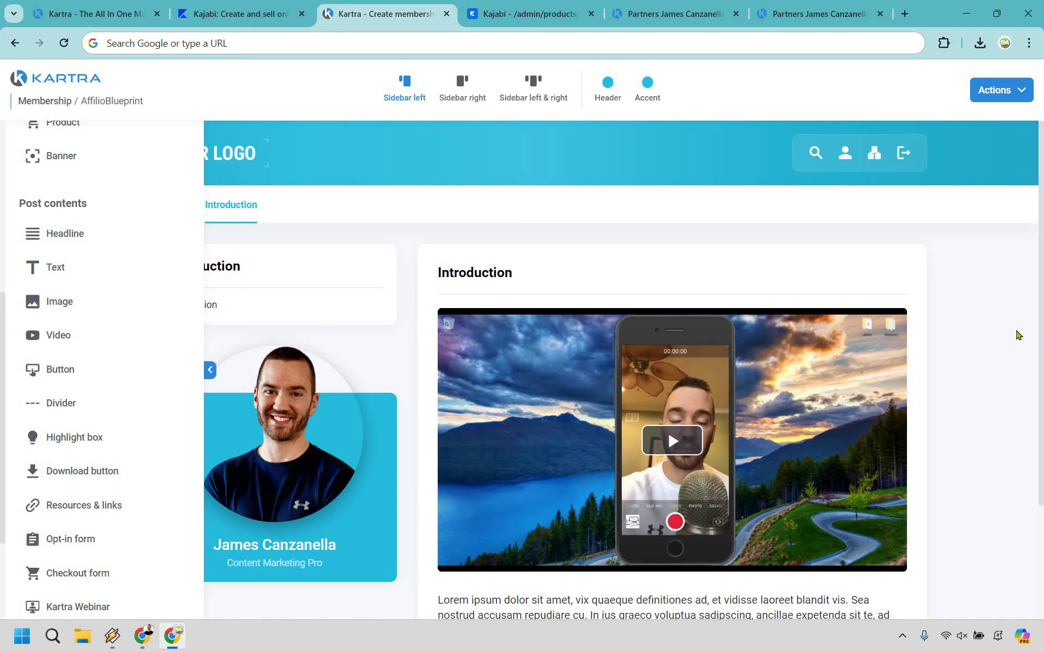
- Create an Introduction module in the Kajabi course with a pasted description
left_click(558, 8)
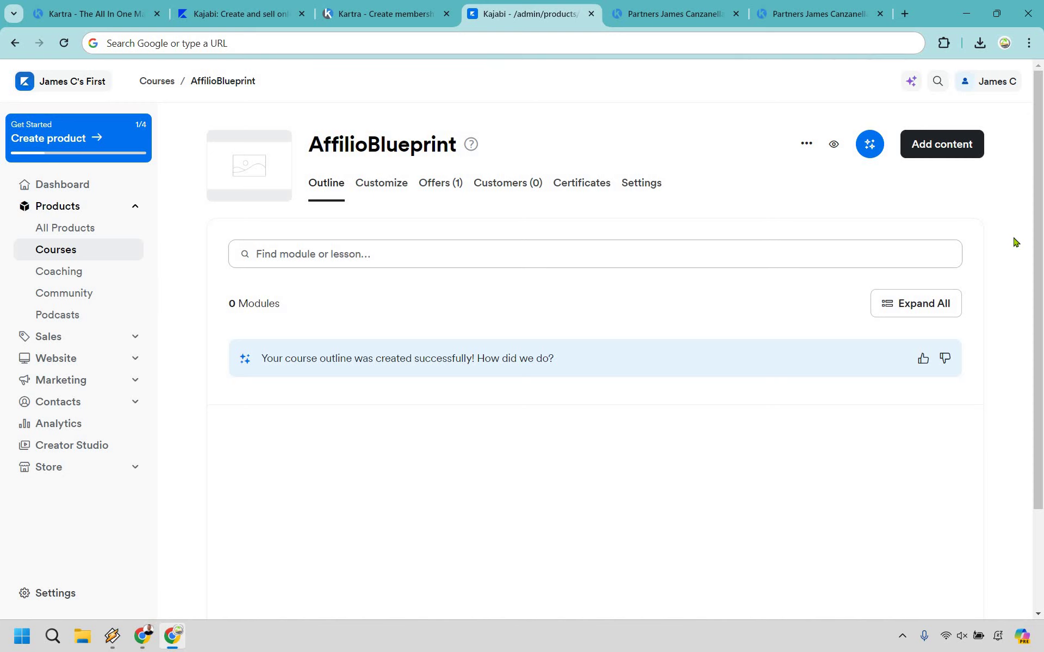
left_click(964, 154)
left_click(964, 154)
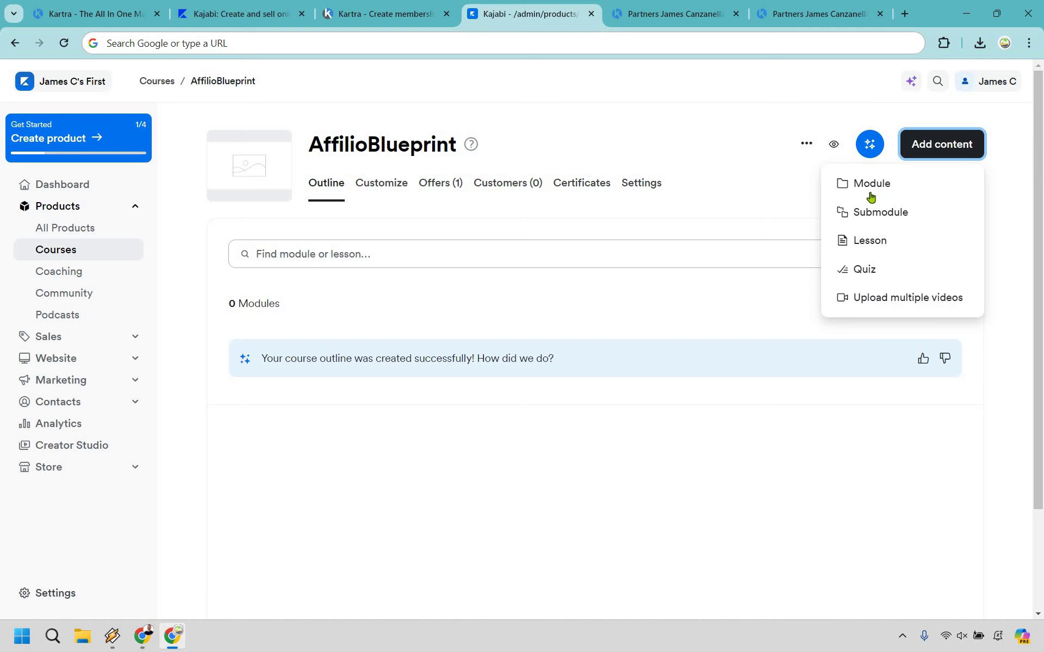
left_click(846, 194)
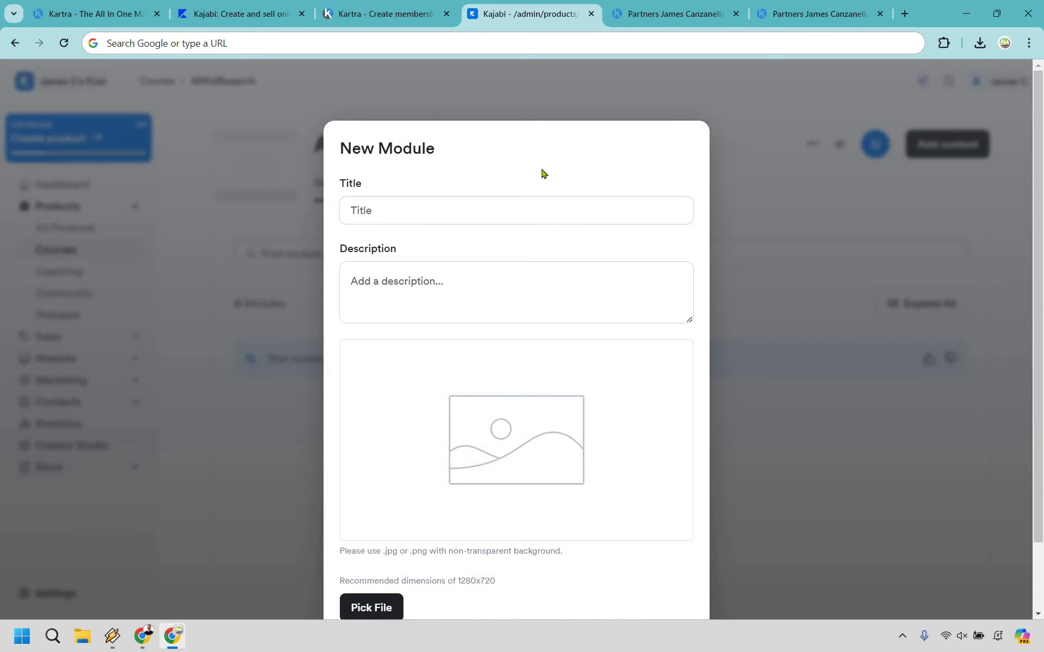
left_click(415, 204)
type("Introduction")
key("Tab")
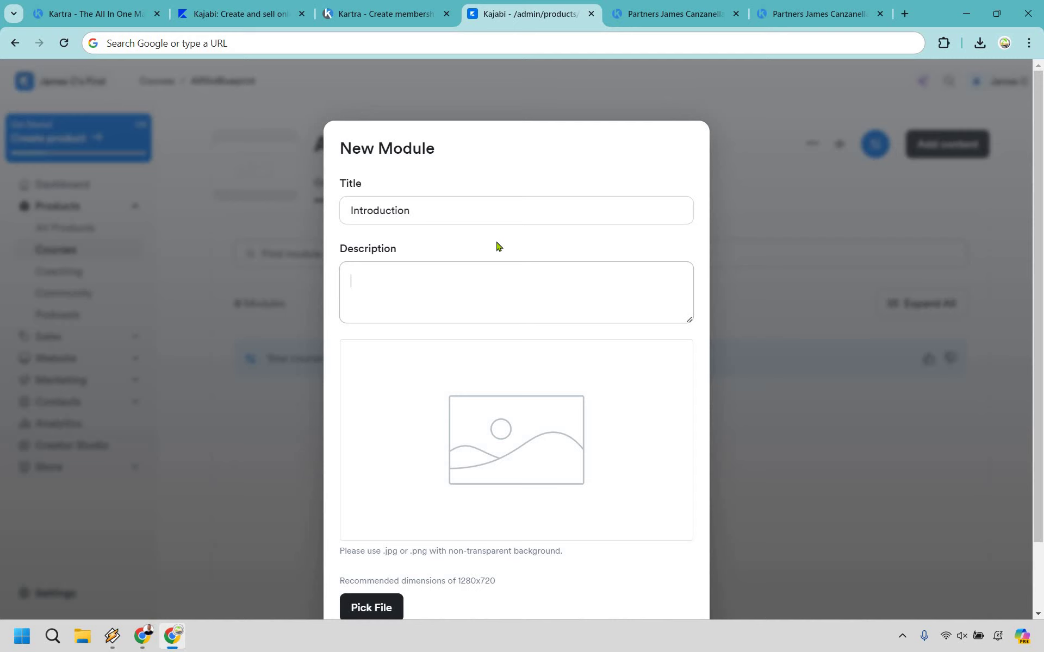
type("Introduction to the course, and what you can expect!")
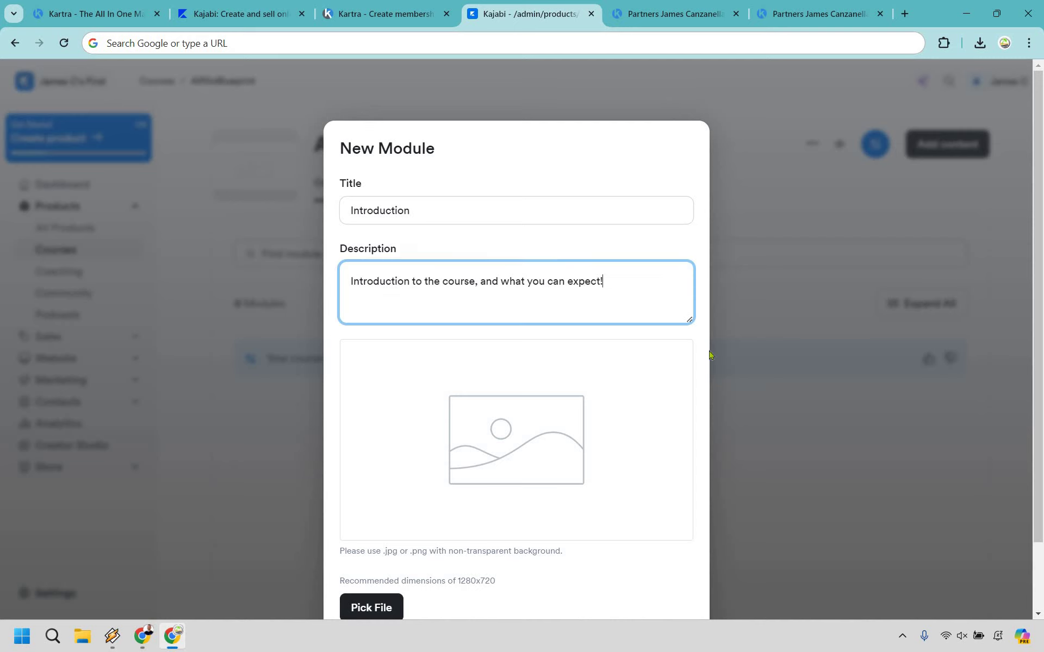
scroll(669, 436, "down", 2)
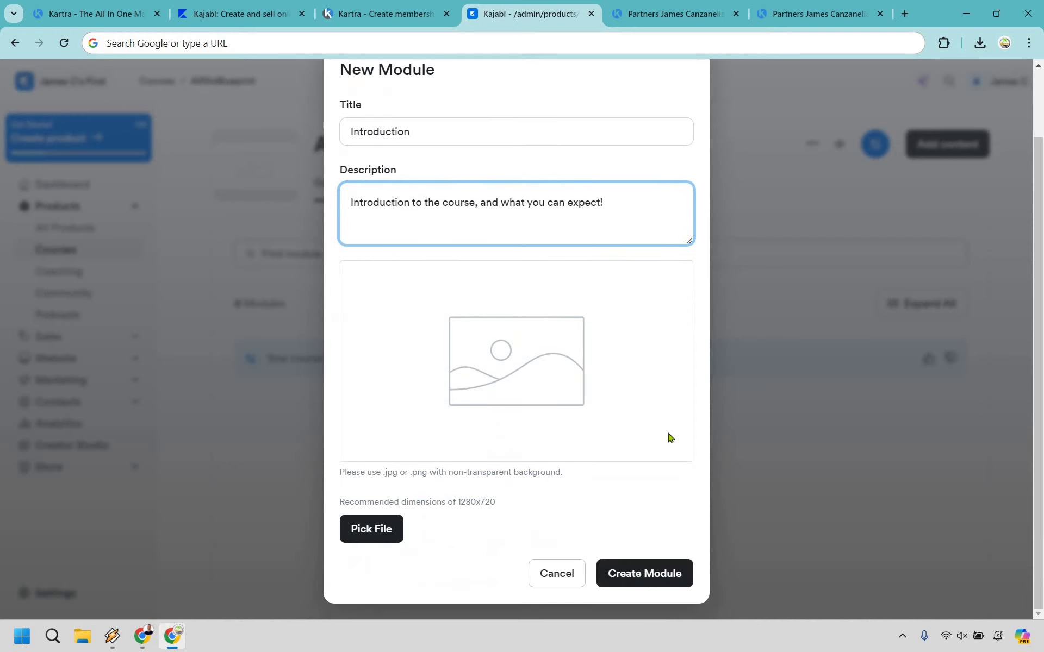
left_click(658, 575)
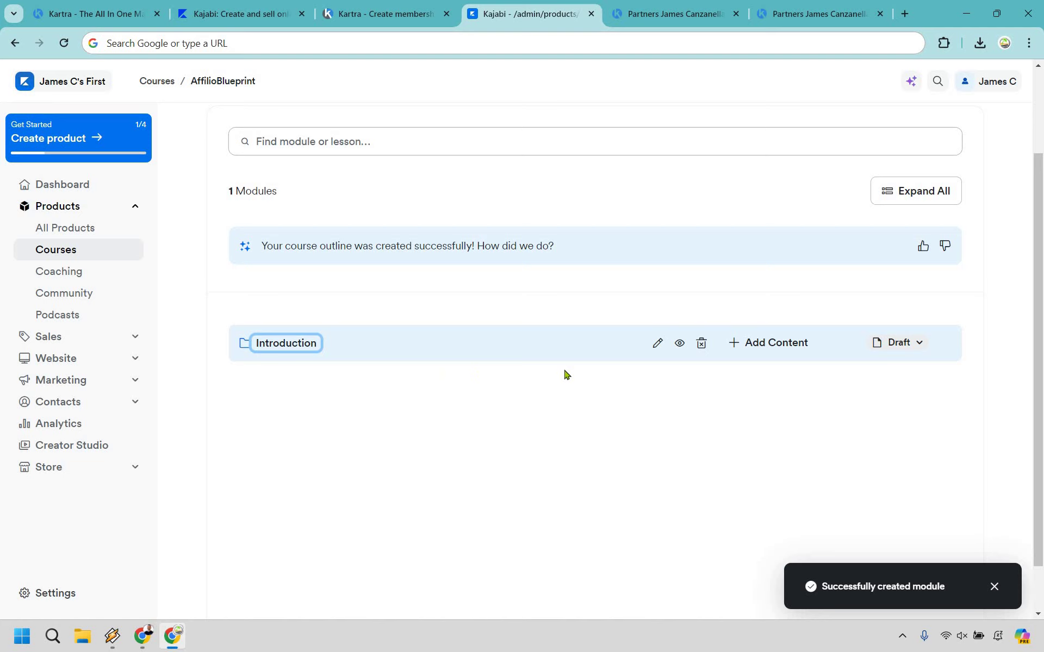
- Add a lesson titled Introduction to the Introduction module
left_click(777, 343)
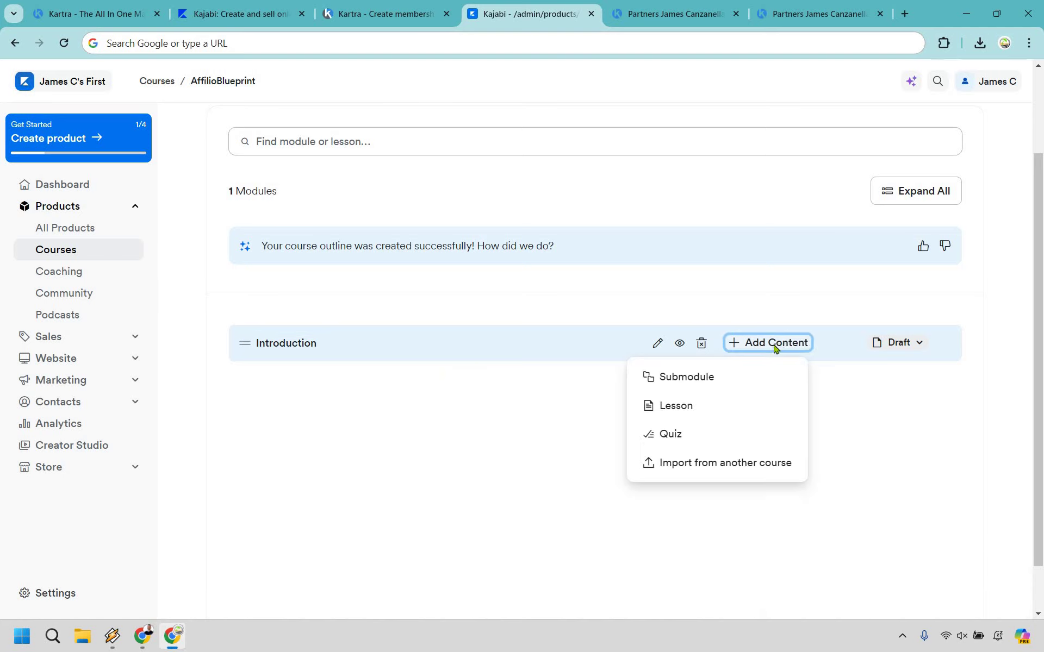
left_click(686, 405)
left_click(459, 208)
type("Introduction")
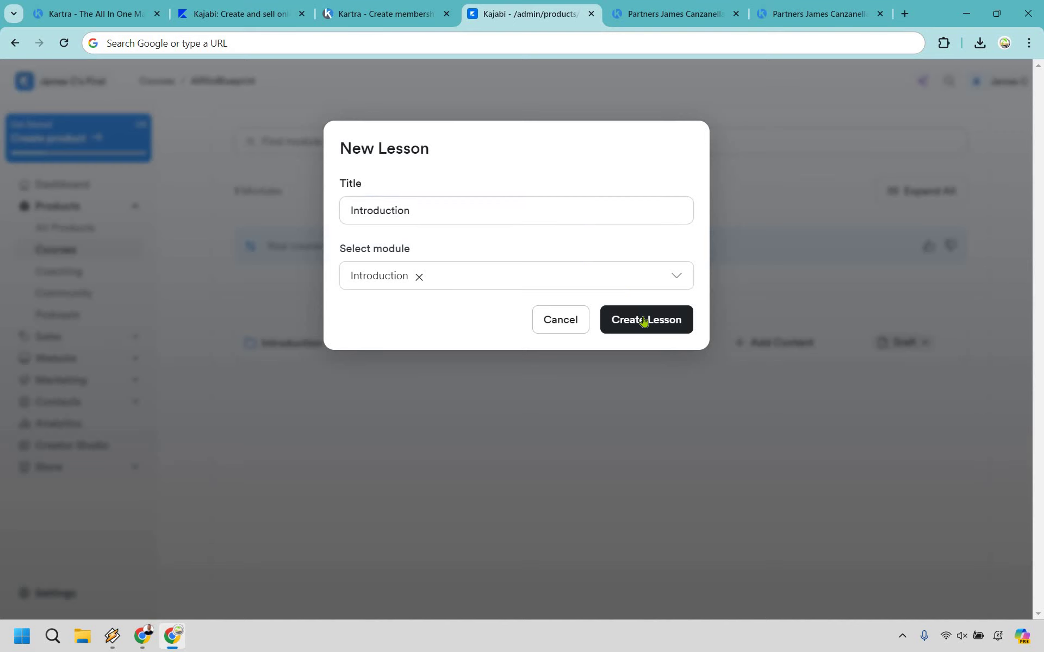
left_click(642, 320)
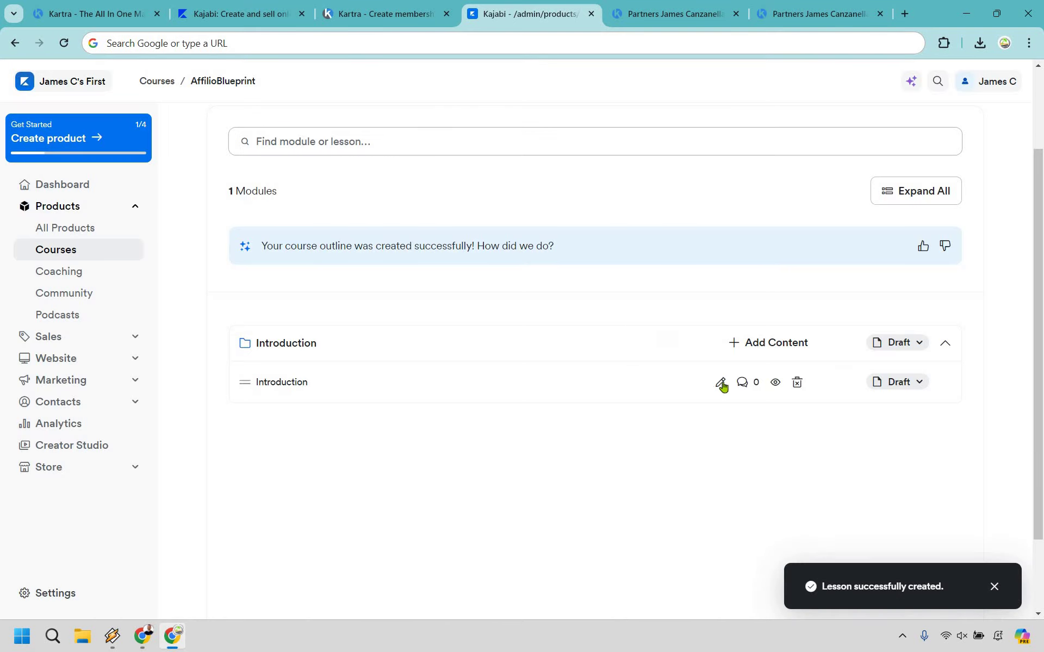
- Upload a new video file to the Introduction lesson and save it as Published
left_click(720, 381)
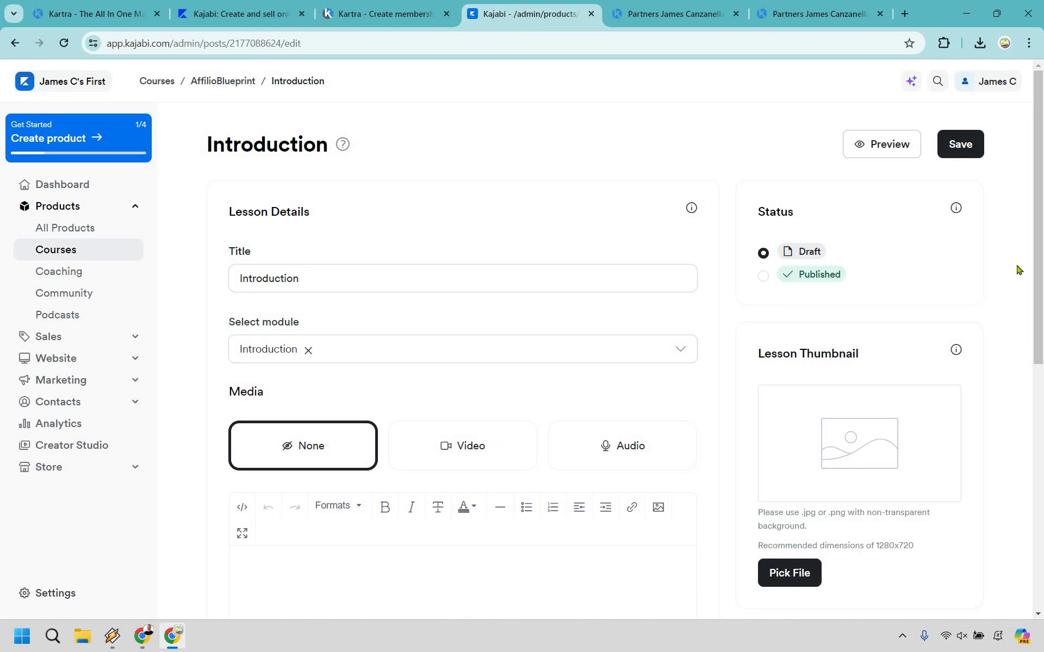
scroll(666, 256, "down", 2)
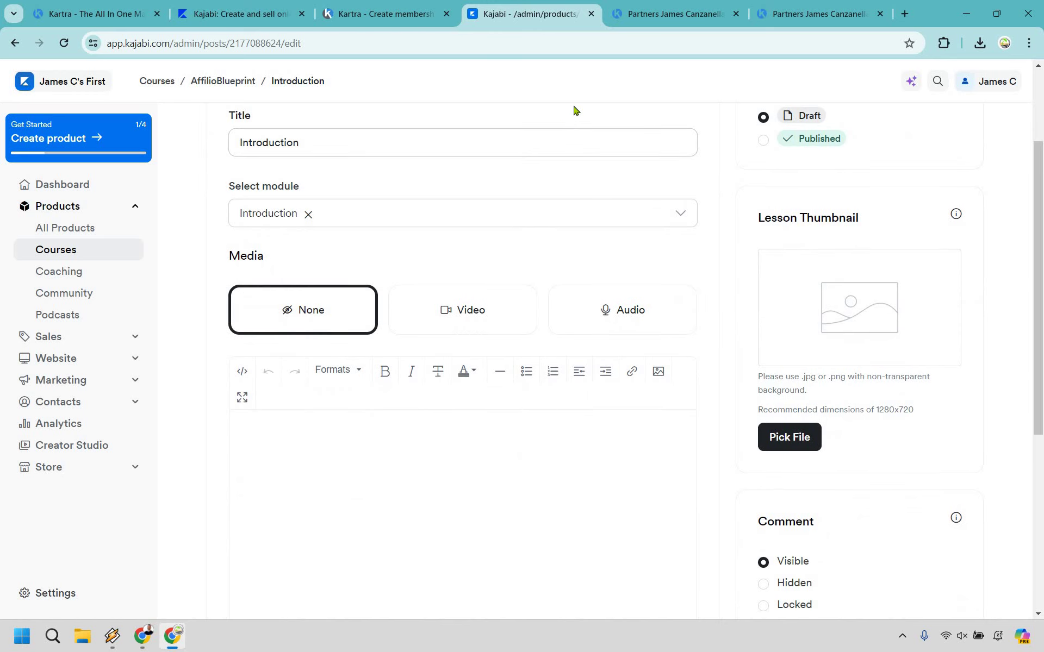
scroll(346, 409, "down", 1)
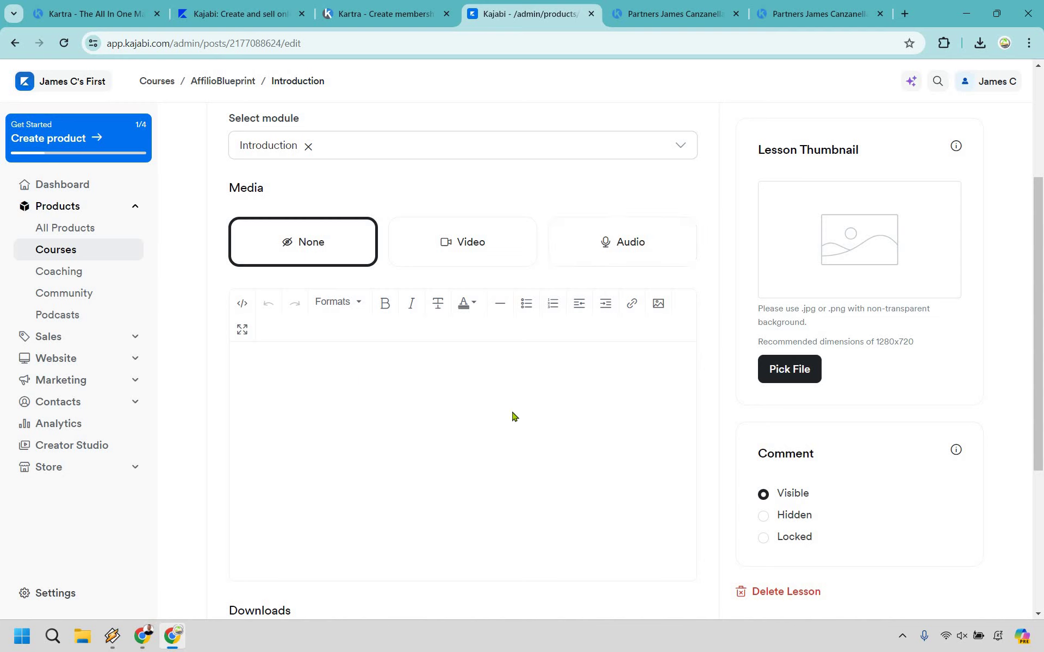
left_click(484, 256)
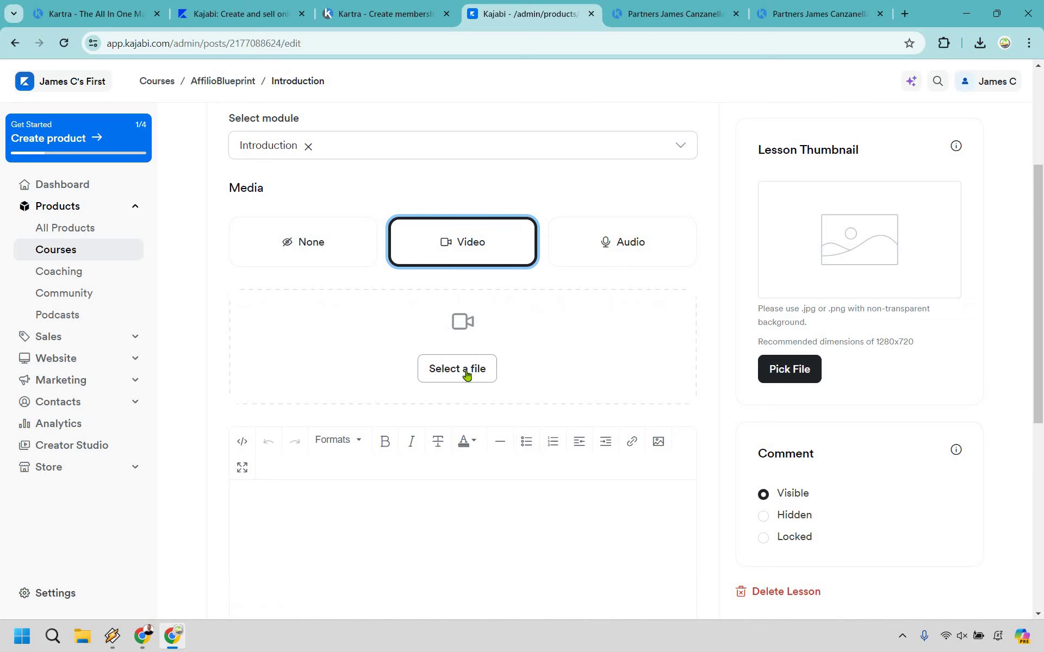
left_click(467, 373)
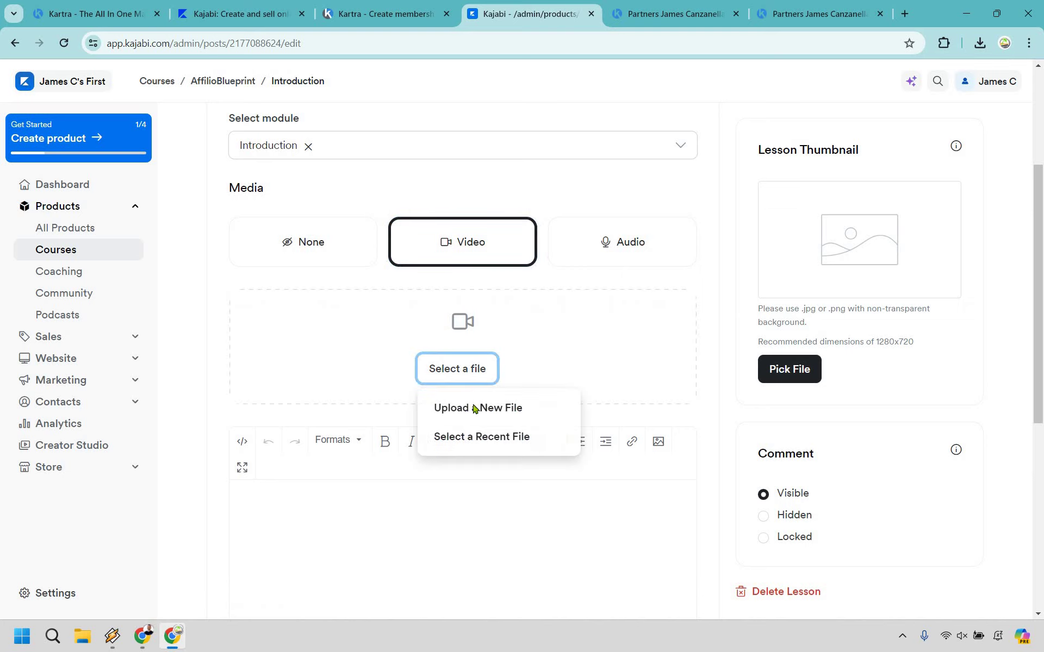
left_click(475, 408)
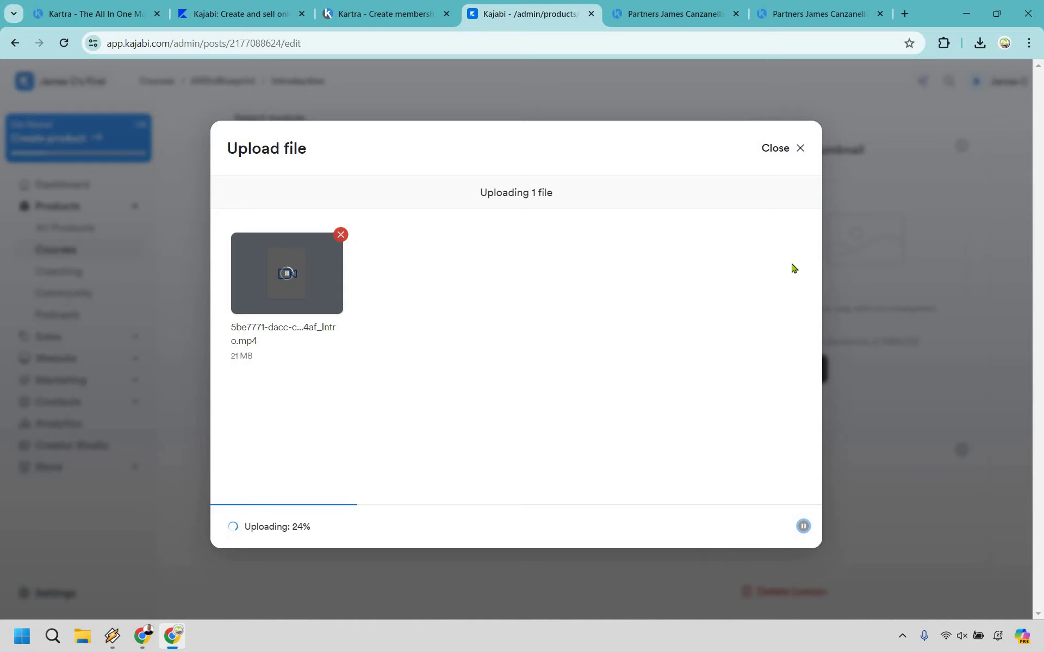
left_click(1008, 263)
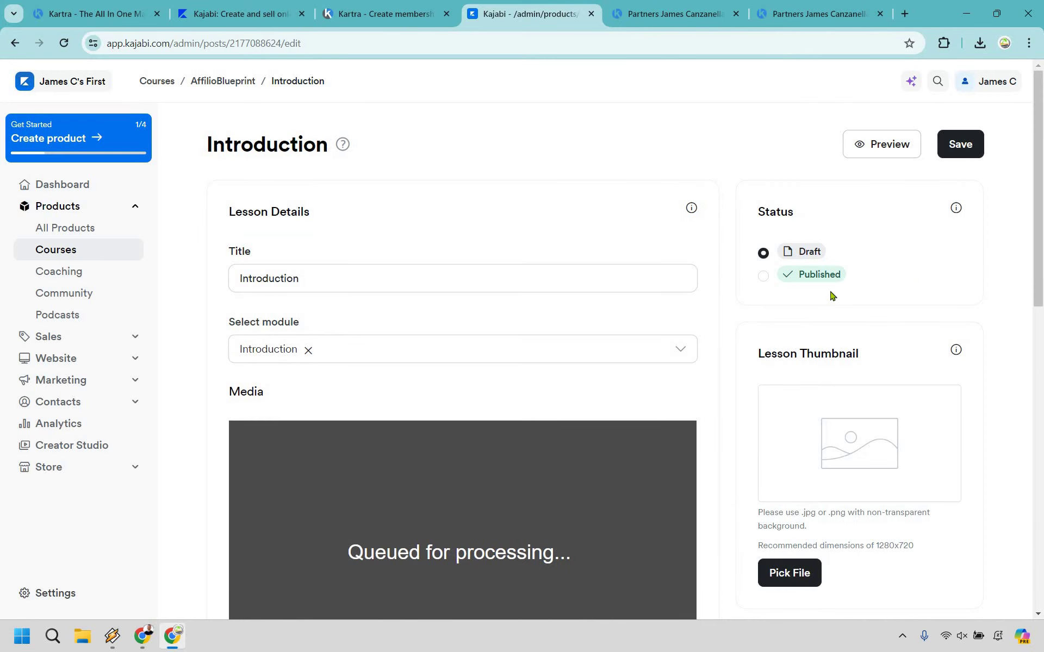
left_click(966, 146)
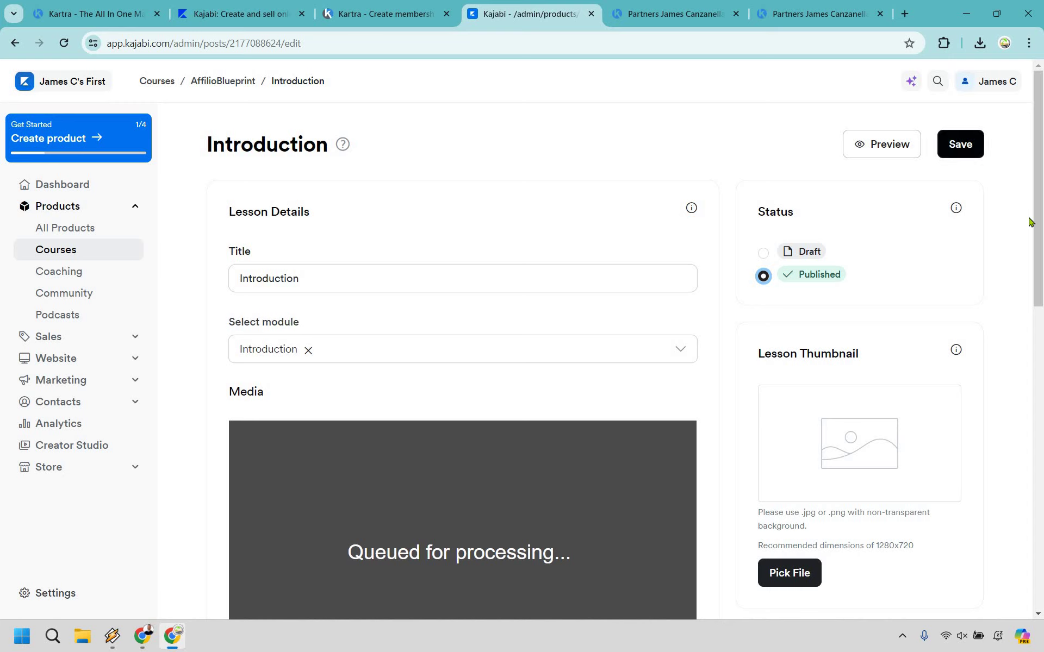
- Set the Introduction module's status to Published in the course outline
left_click(233, 82)
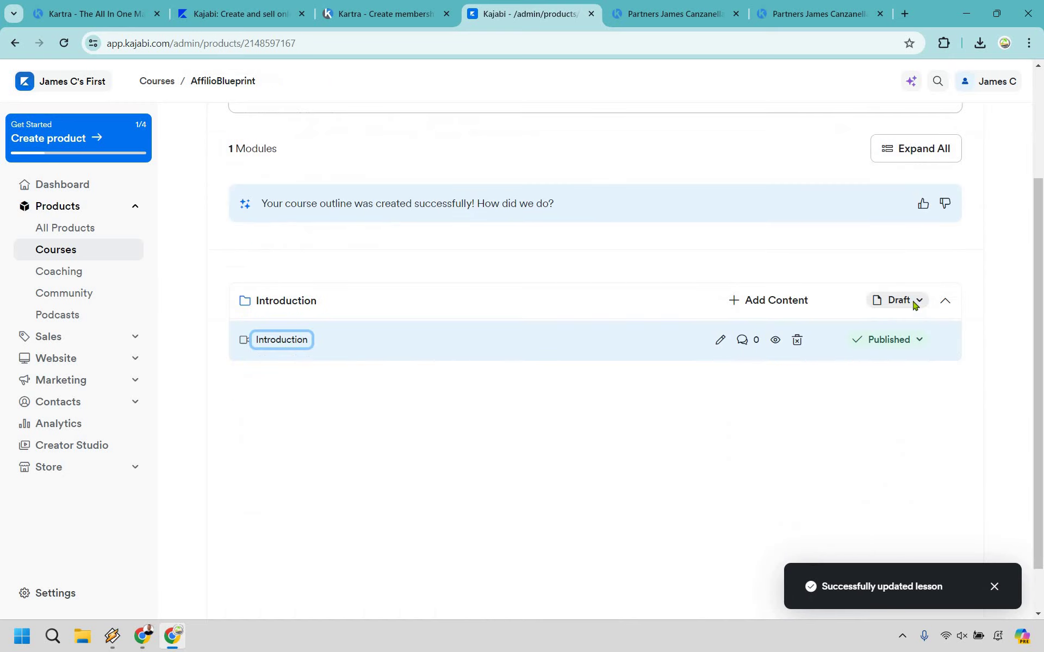
left_click(897, 300)
key("Down")
key("Down")
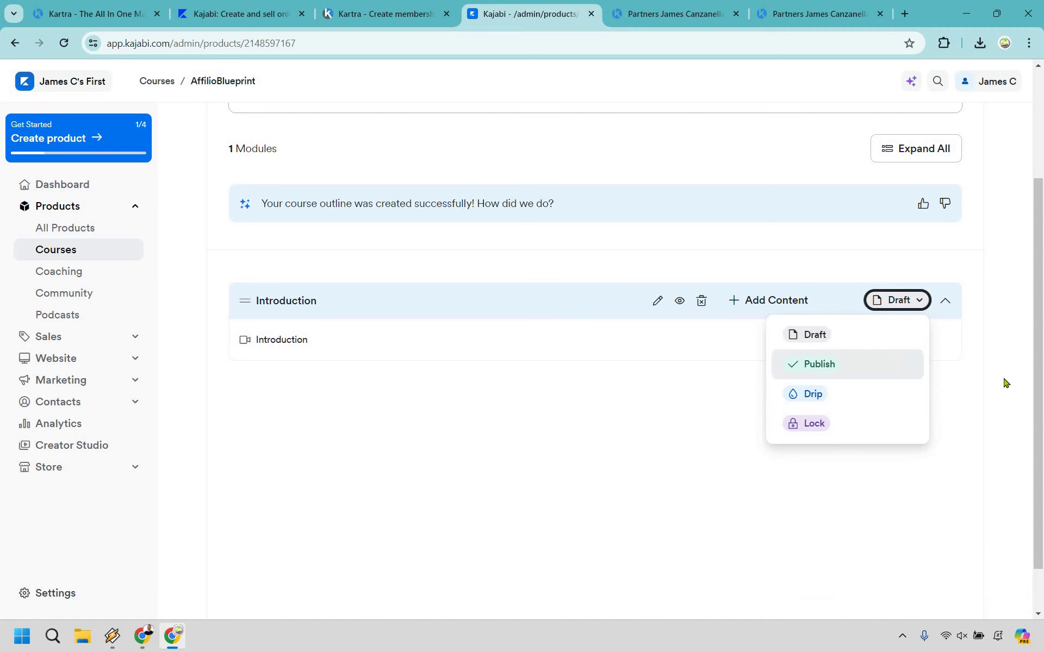
key("Return")
scroll(1005, 383, "up", 3)
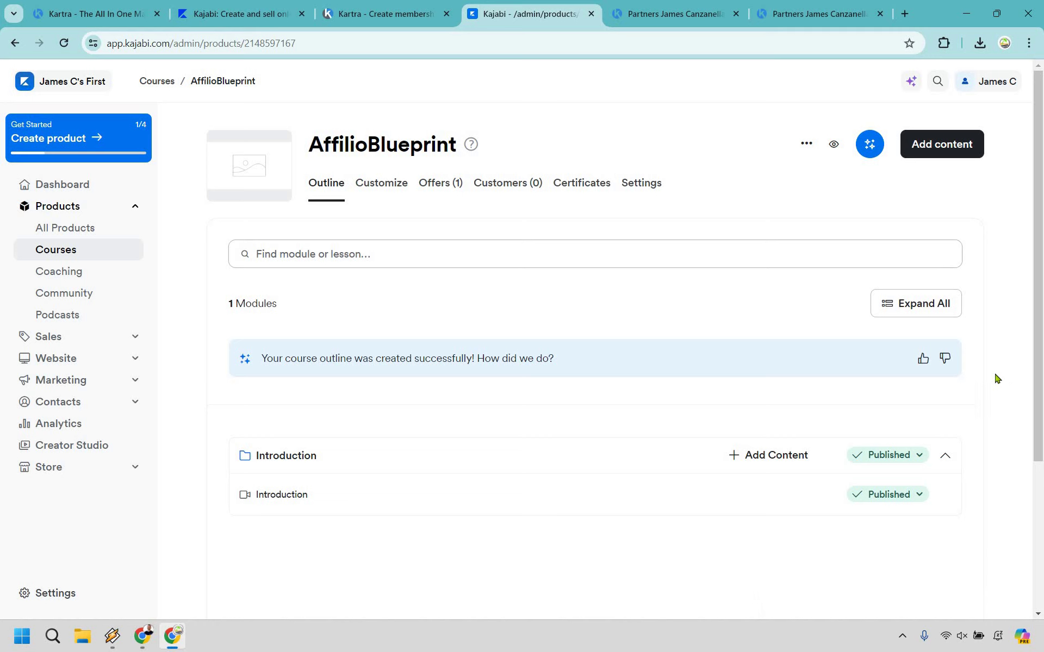
- Preview the Introduction lesson in student view and scroll through its video page
left_click(682, 459)
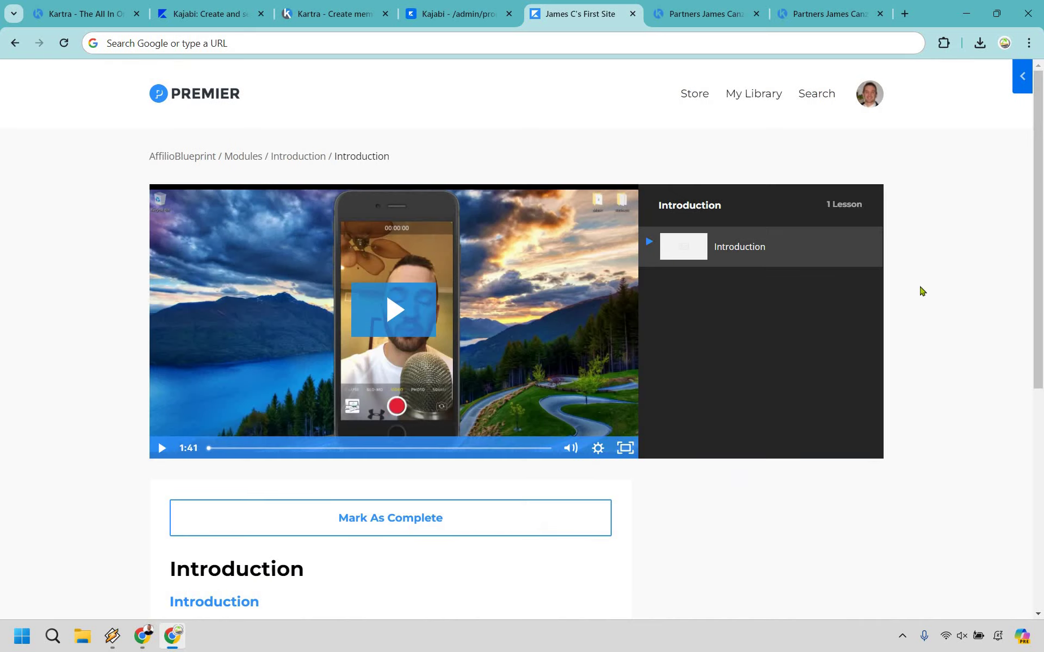
scroll(883, 279, "down", 4)
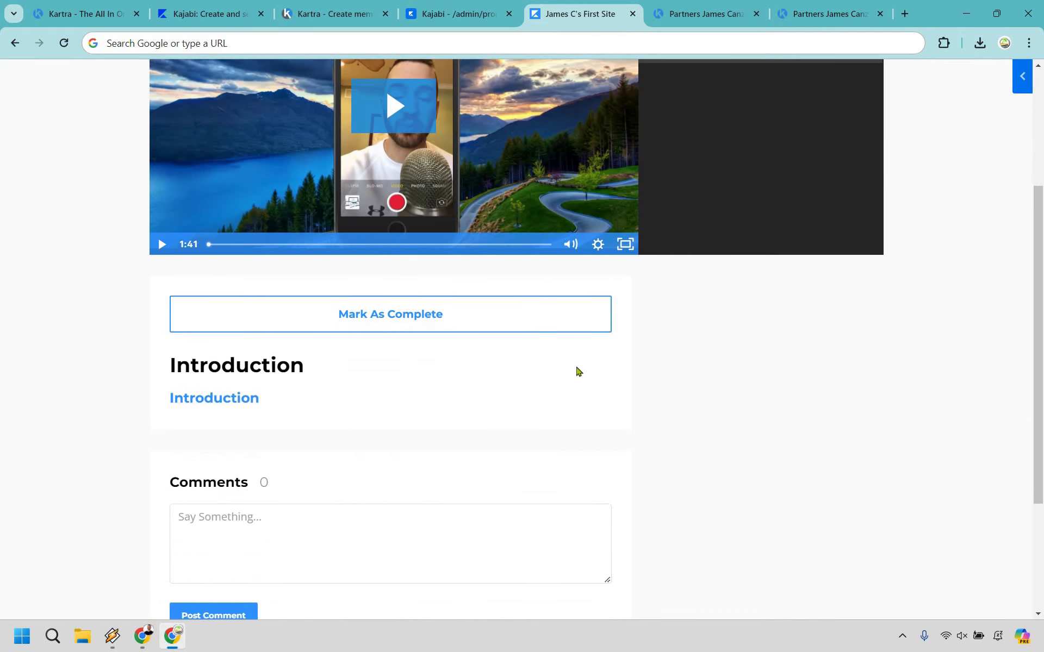
scroll(578, 372, "down", 1)
scroll(570, 397, "up", 3)
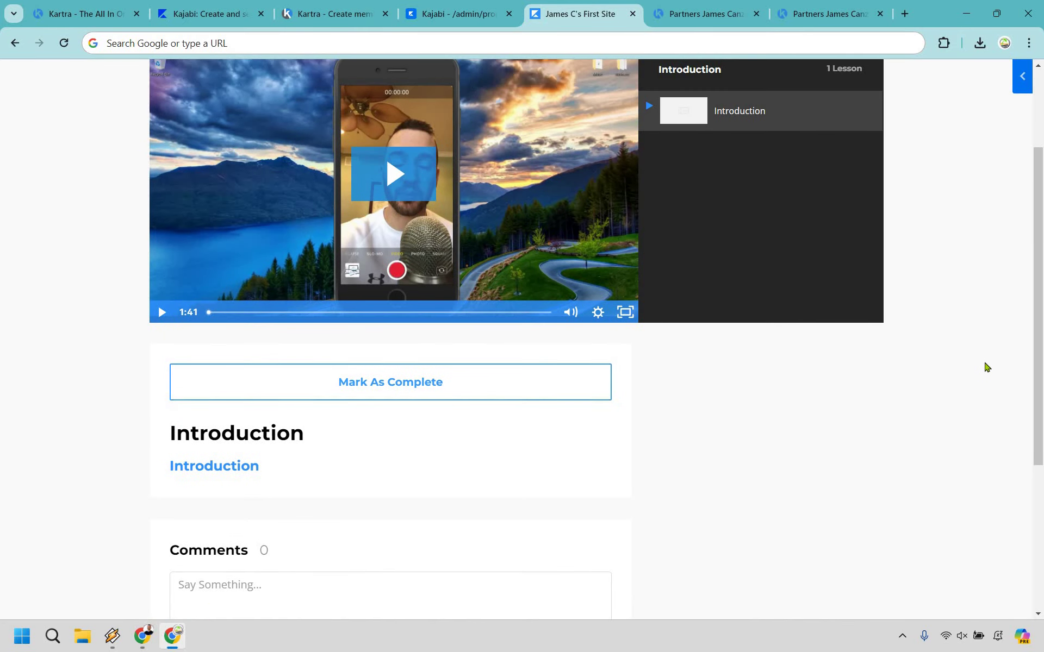
scroll(987, 368, "up", 3)
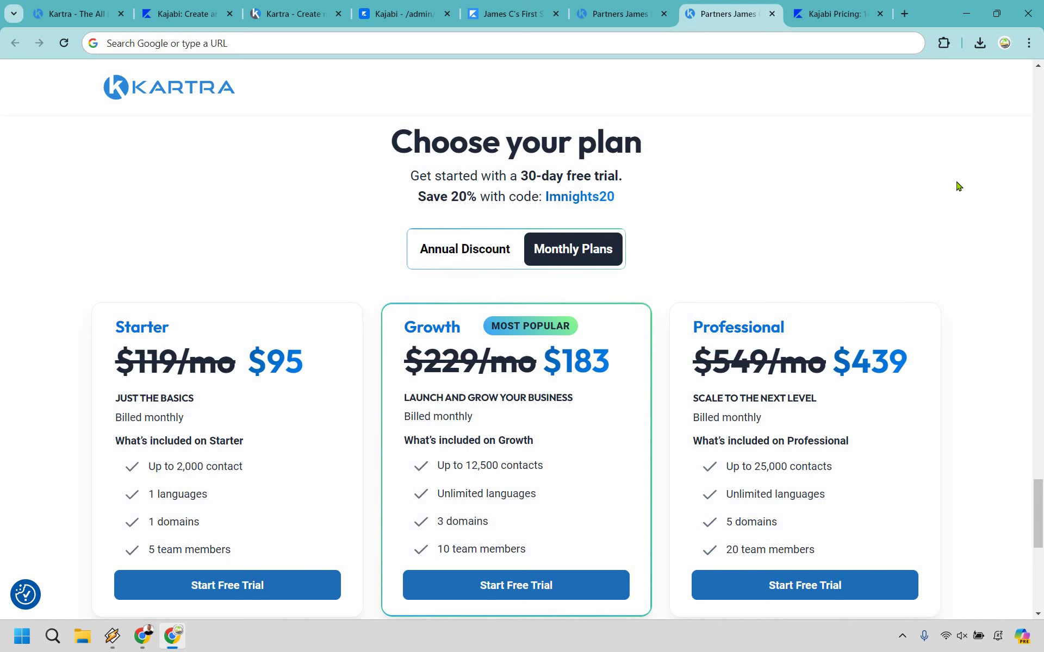
- Switch to the Kajabi pricing tab showing Basic $149, Growth $199 and Pro $399 monthly
left_click(840, 10)
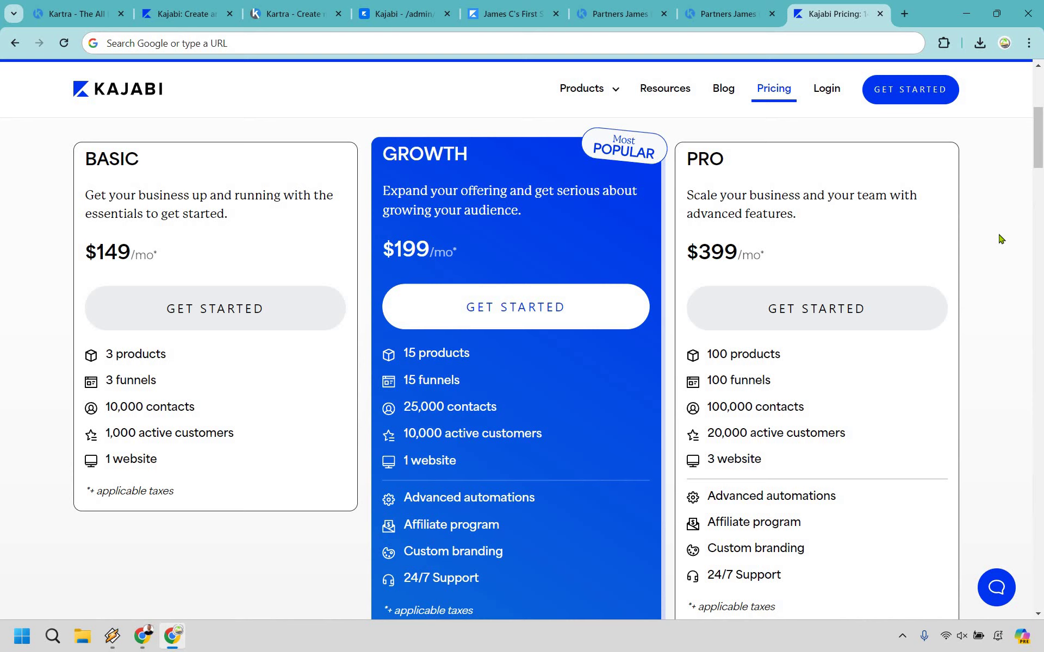
- Return to Kartra's pricing page showing Starter $95, Growth $183 and Professional $439 monthly plans
left_click(738, 8)
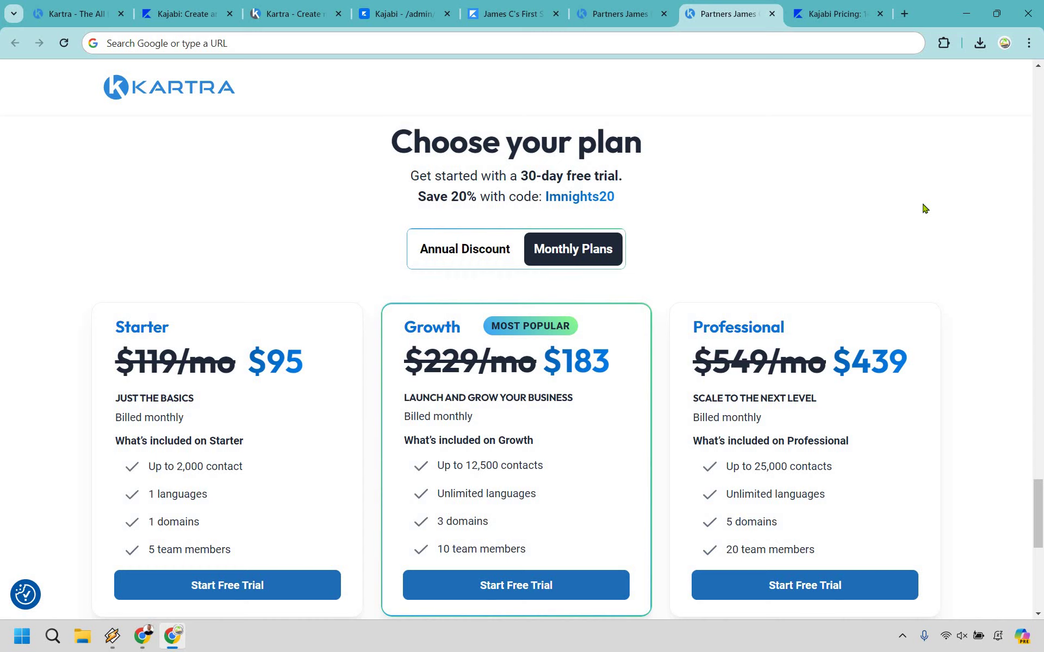
- Switch to the Kartra homepage offering a 30-day free trial and 20% off the first payment
left_click(625, 7)
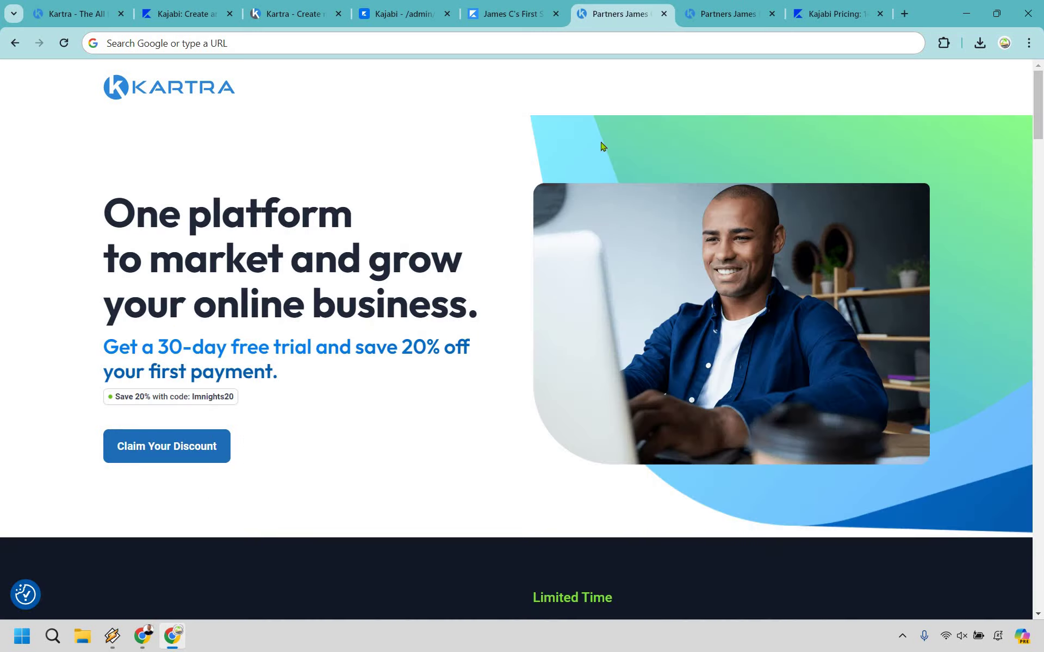